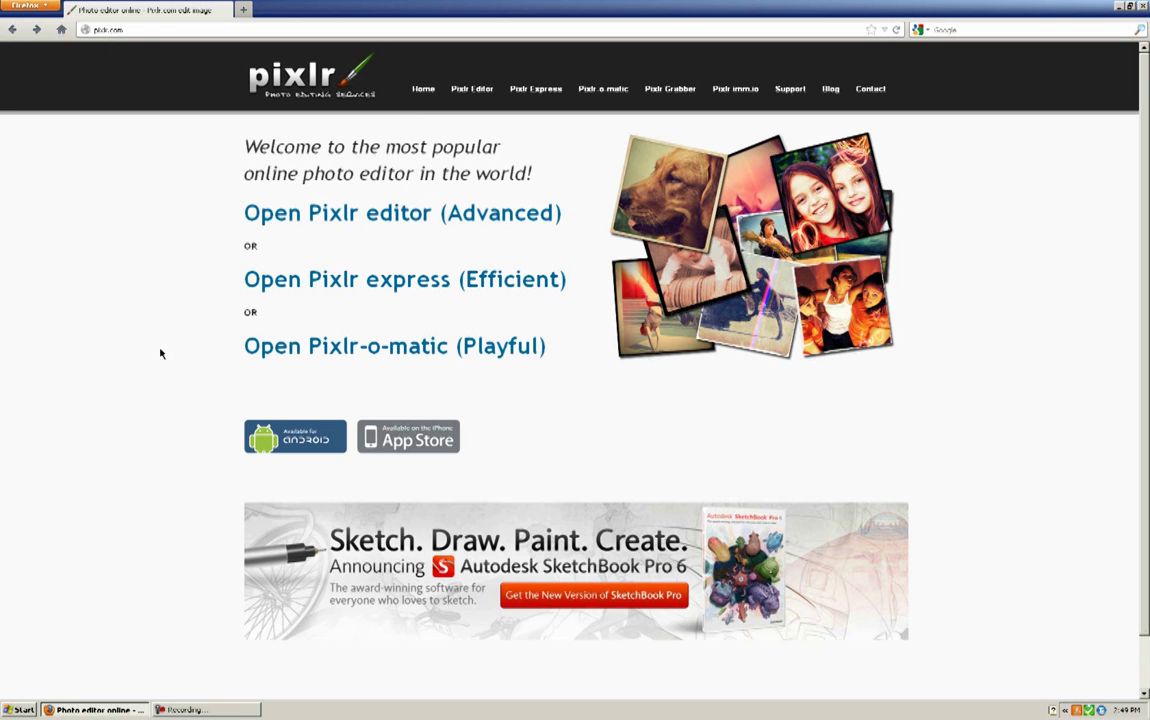
Step: Open Pixlr express (Efficient) from the Pixlr home page
{"action": "left_click_drag", "start_coordinate": [228, 288], "coordinate": [300, 285]}
{"action": "left_click", "coordinate": [300, 286]}
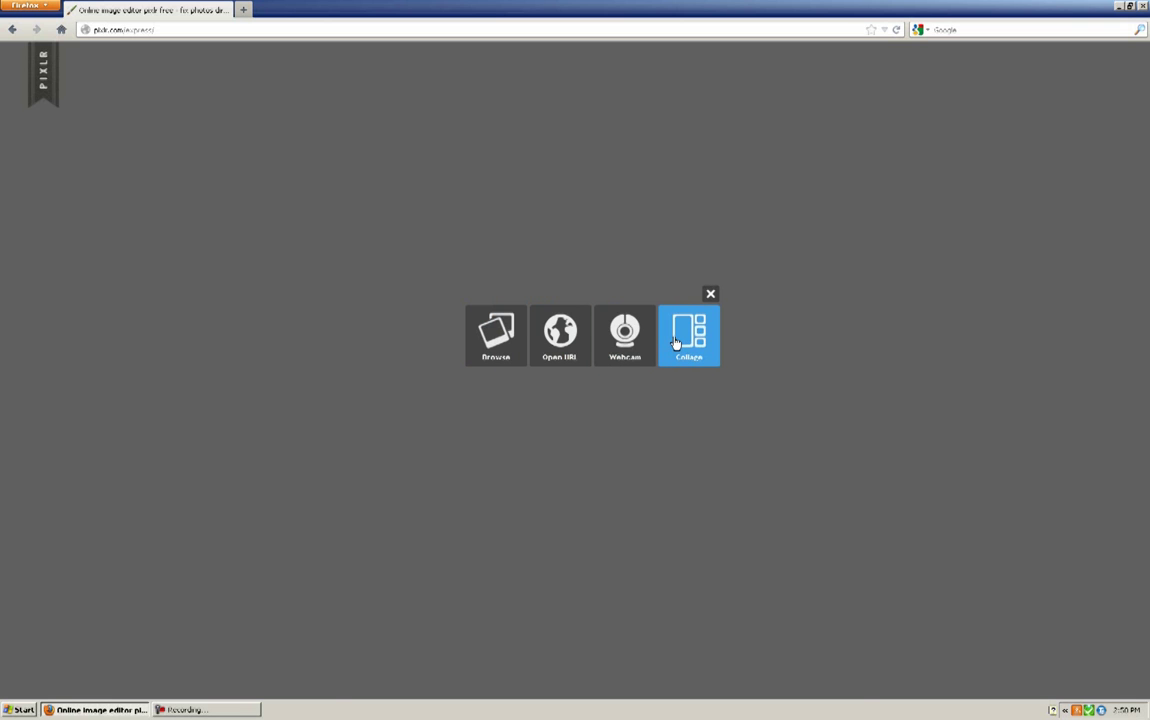
Step: Try a collage layout with four corner cells around a central square, and close the collage without adding images
{"action": "left_click", "coordinate": [675, 343]}
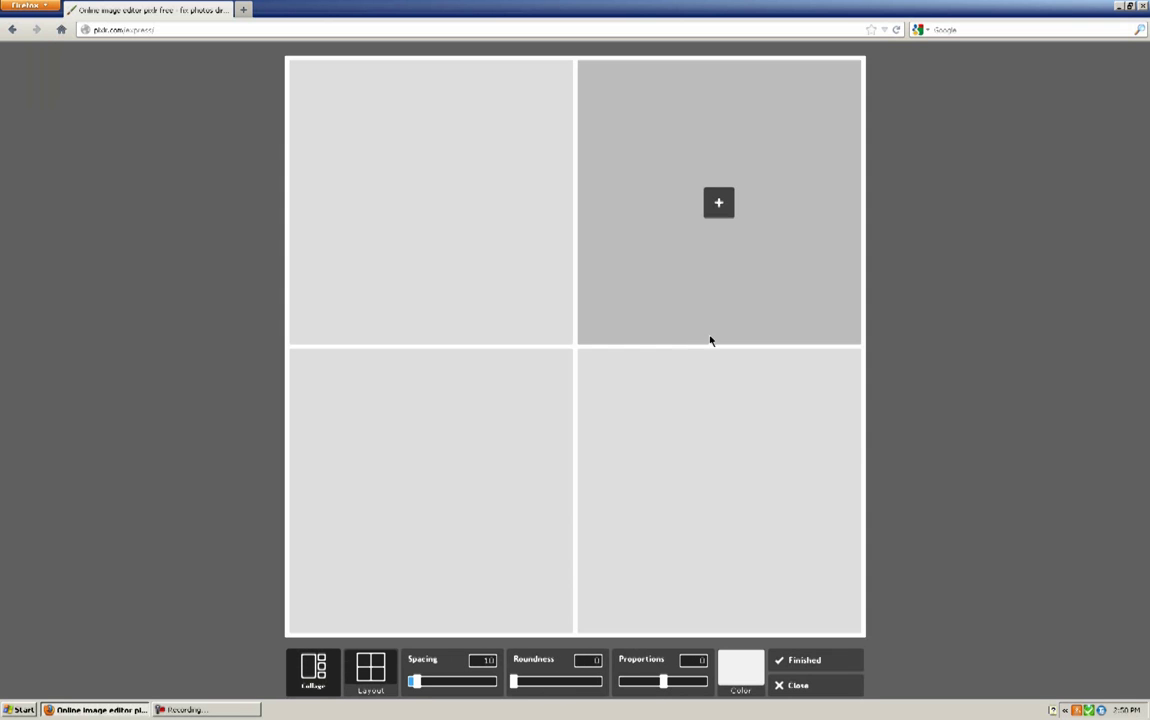
{"action": "left_click", "coordinate": [370, 672]}
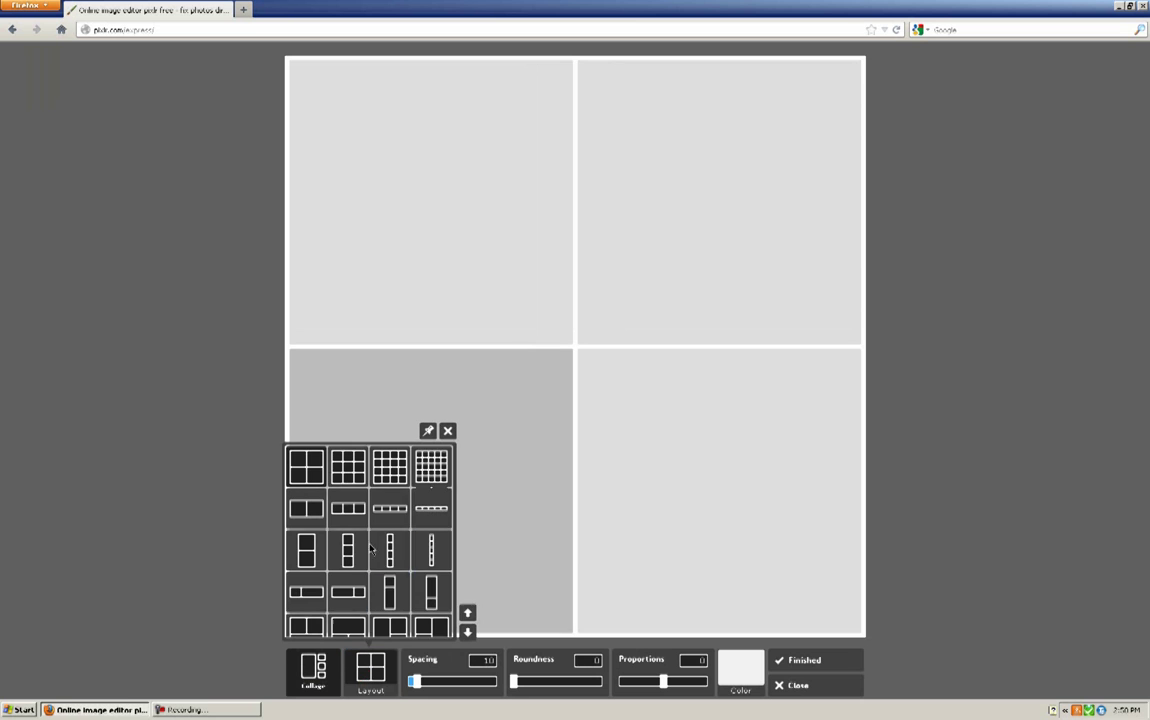
{"action": "left_click", "coordinate": [466, 632]}
{"action": "left_click", "coordinate": [466, 632]}
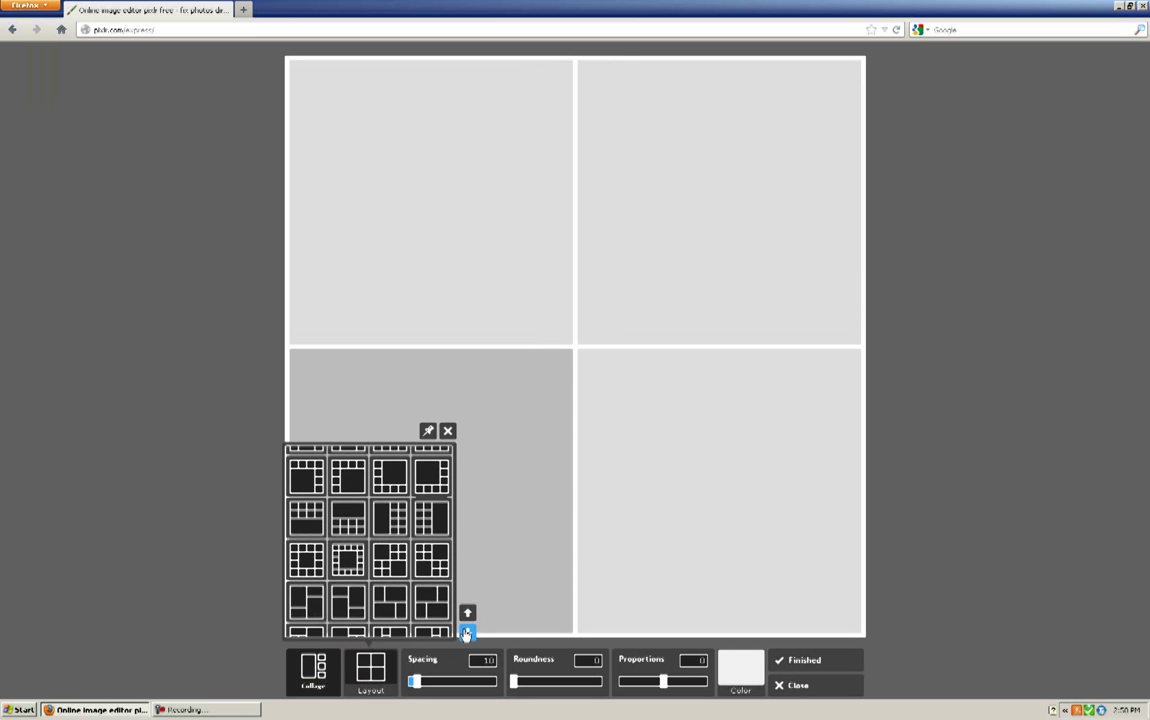
{"action": "left_click", "coordinate": [466, 632]}
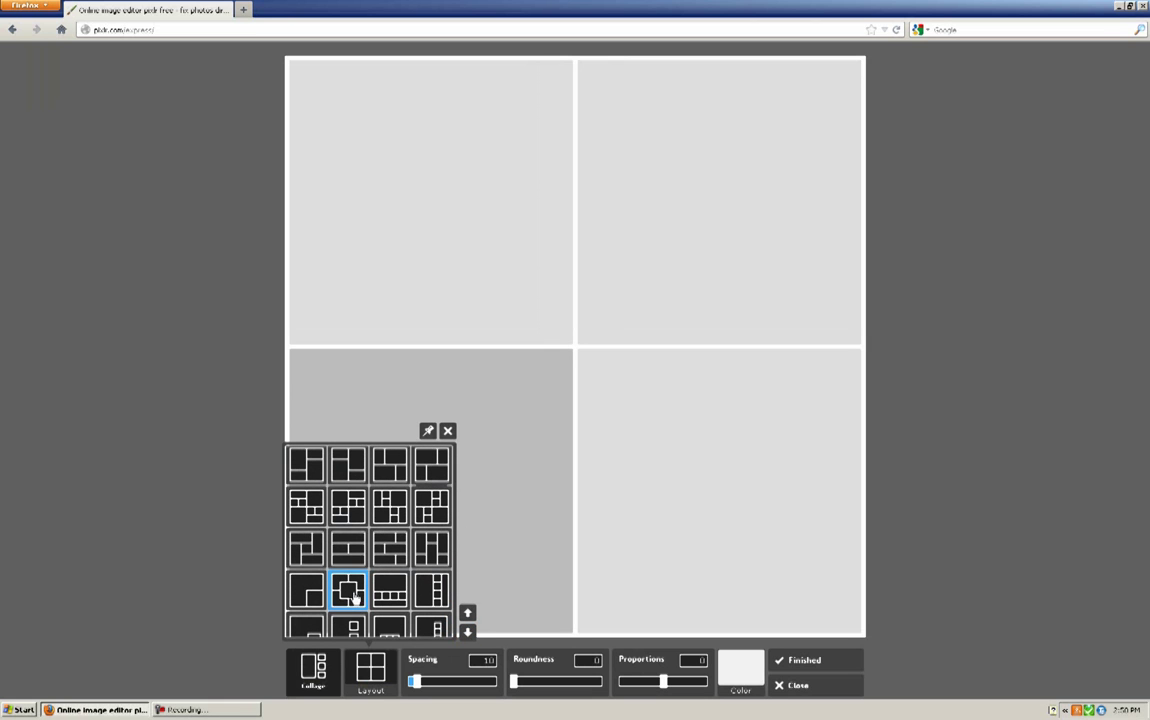
{"action": "left_click", "coordinate": [338, 589]}
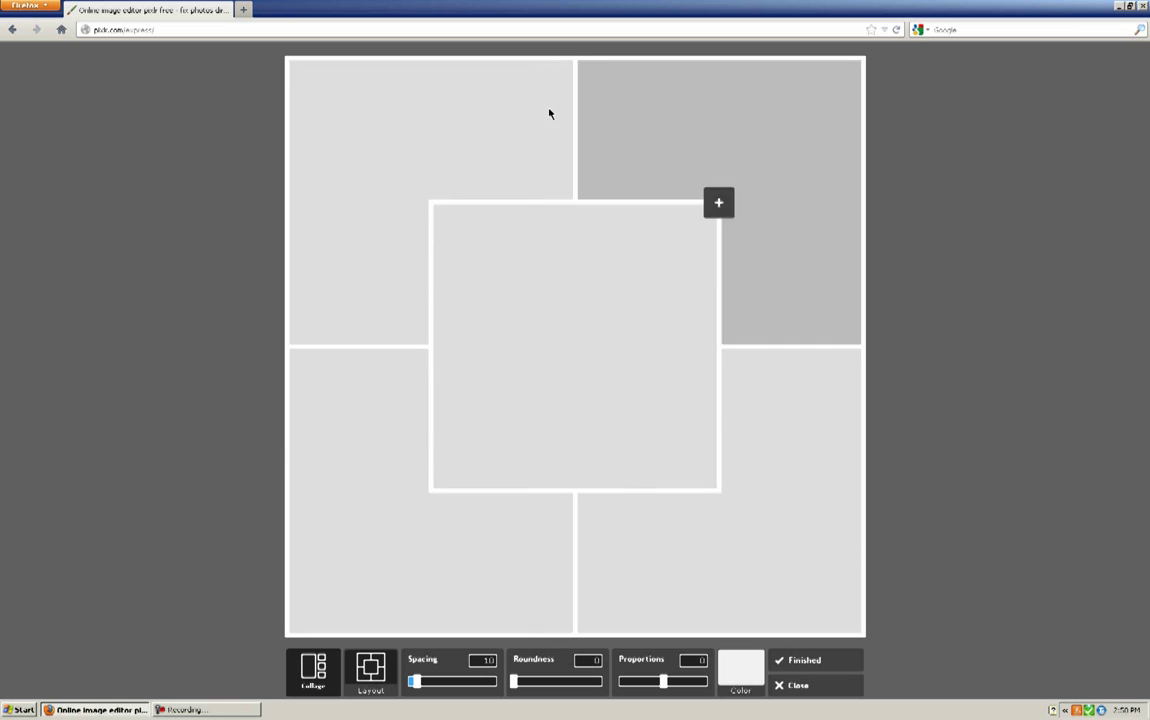
{"action": "left_click", "coordinate": [797, 686]}
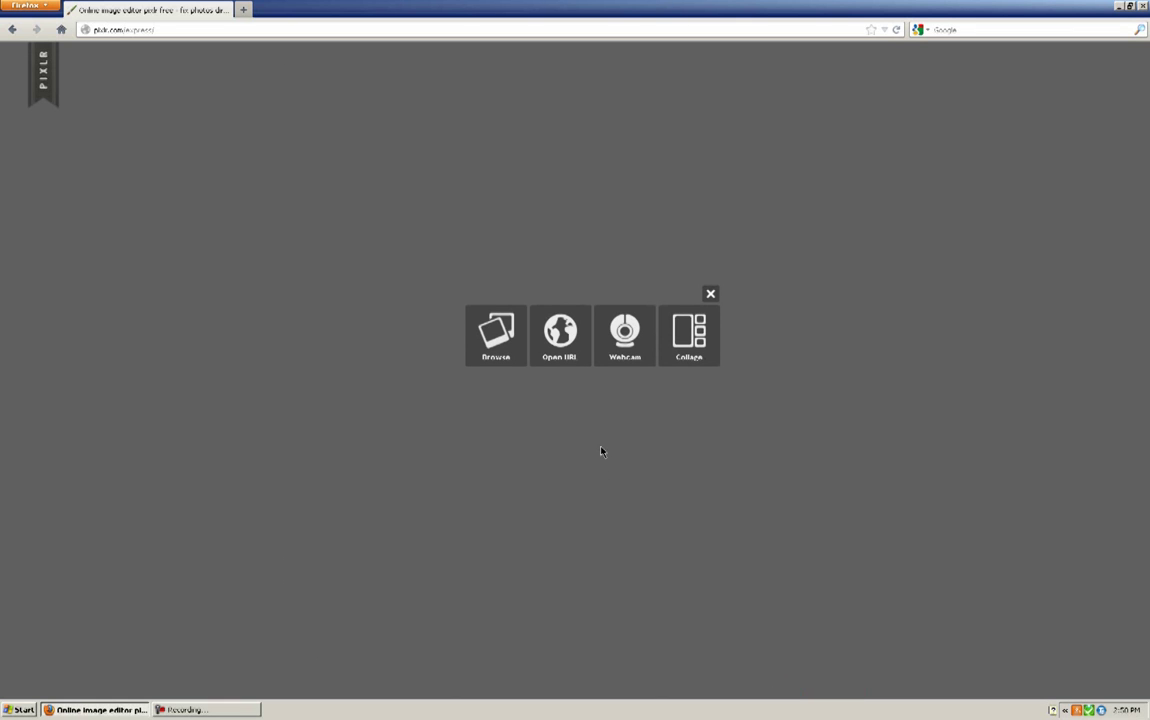
Step: Open the boat JPEG from the Pixlr Photos folder and show the editor in fullscreen
{"action": "left_click", "coordinate": [497, 360]}
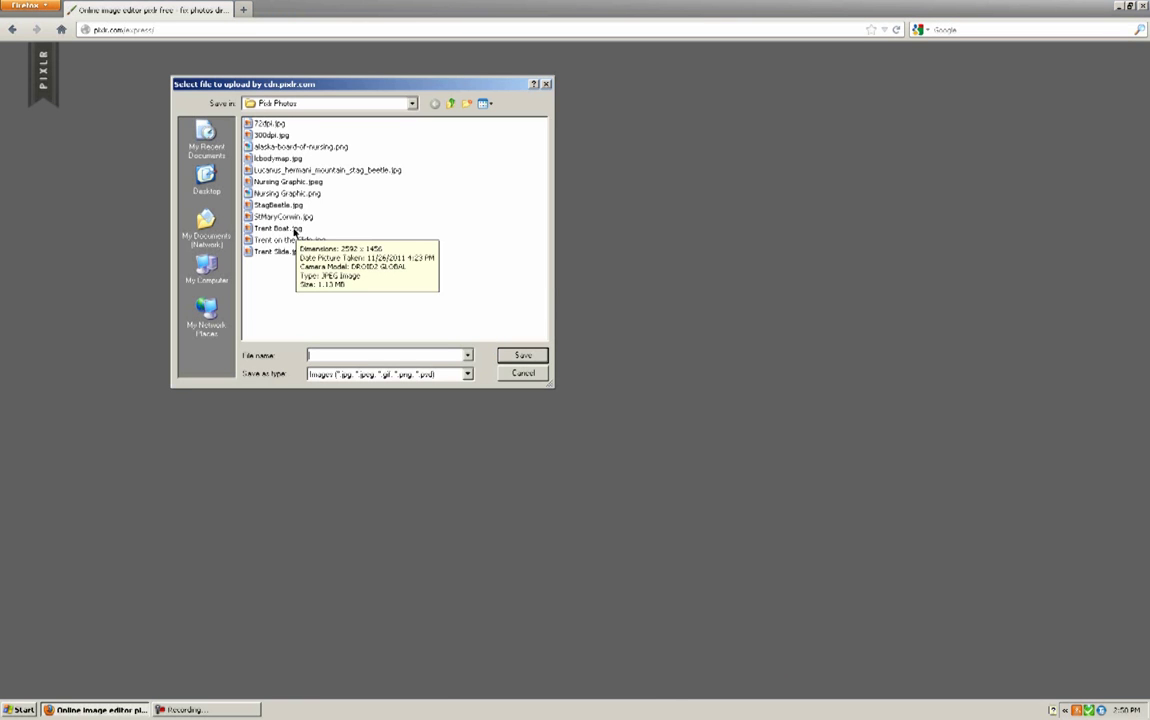
{"action": "left_click", "coordinate": [294, 229]}
{"action": "left_click", "coordinate": [523, 355]}
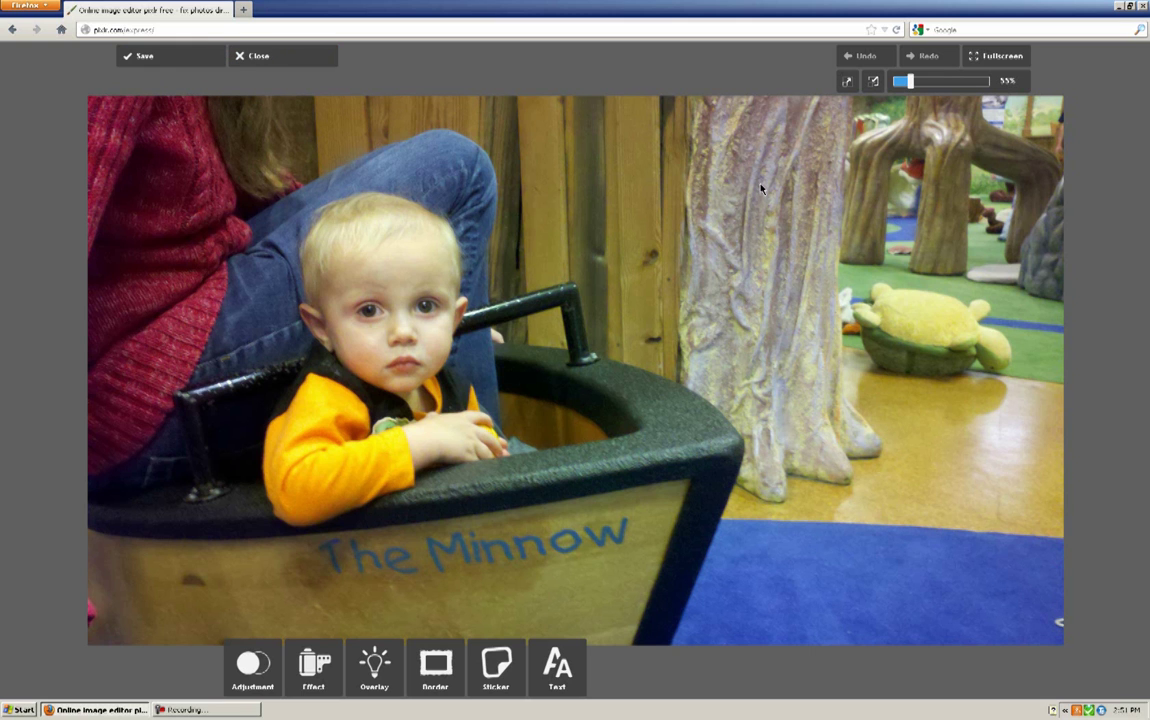
{"action": "mouse_move", "coordinate": [909, 82]}
{"action": "left_mouse_down"}
{"action": "mouse_move", "coordinate": [929, 85]}
{"action": "mouse_move", "coordinate": [913, 87]}
{"action": "left_mouse_up"}
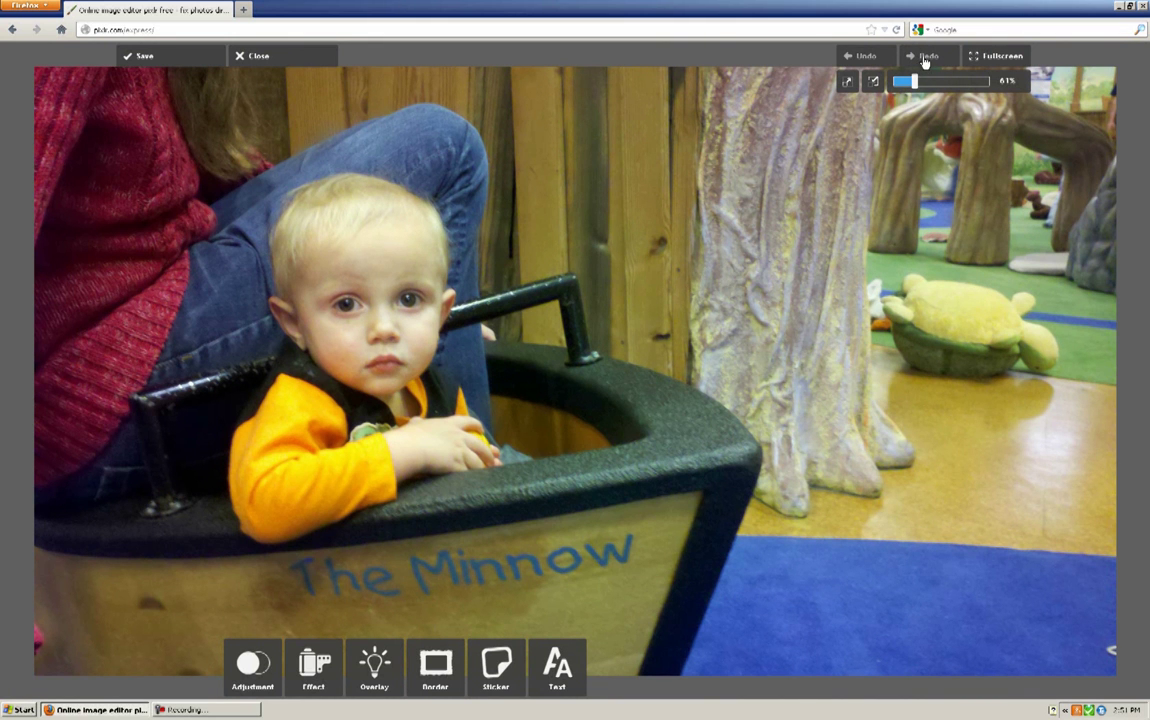
{"action": "left_click", "coordinate": [978, 58]}
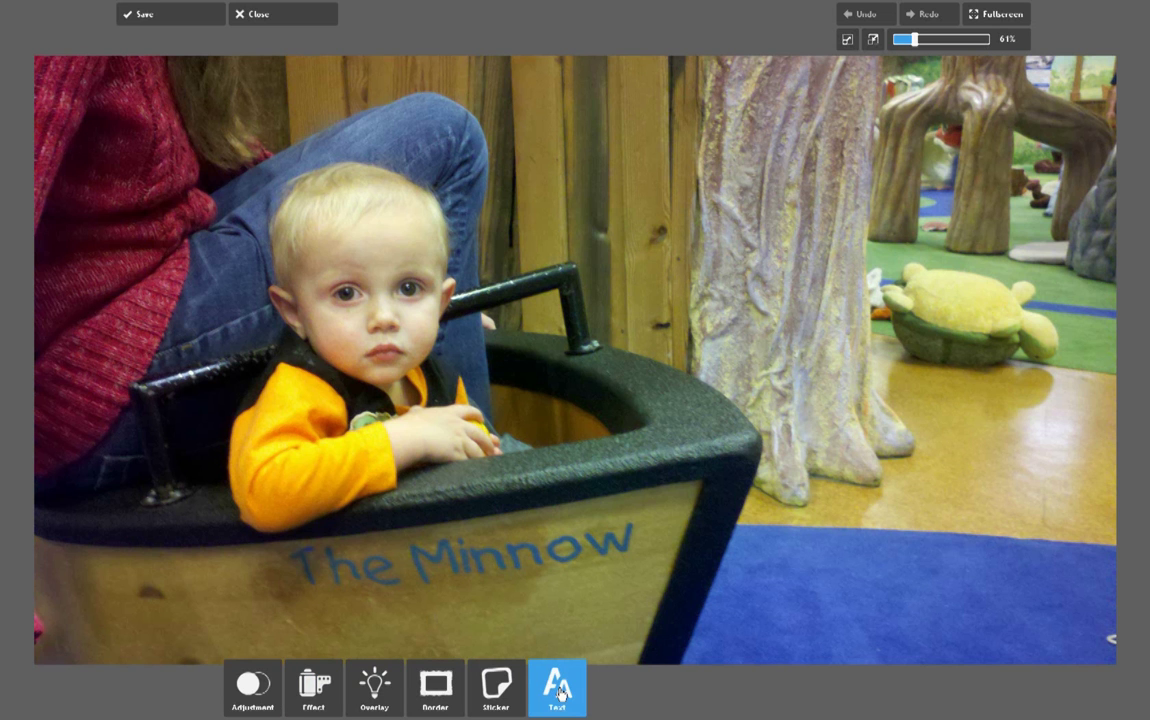
Step: Start a crop and size its frame freely around the boy in the boat to about 2059 × 1205 pixels
{"action": "left_click", "coordinate": [245, 688]}
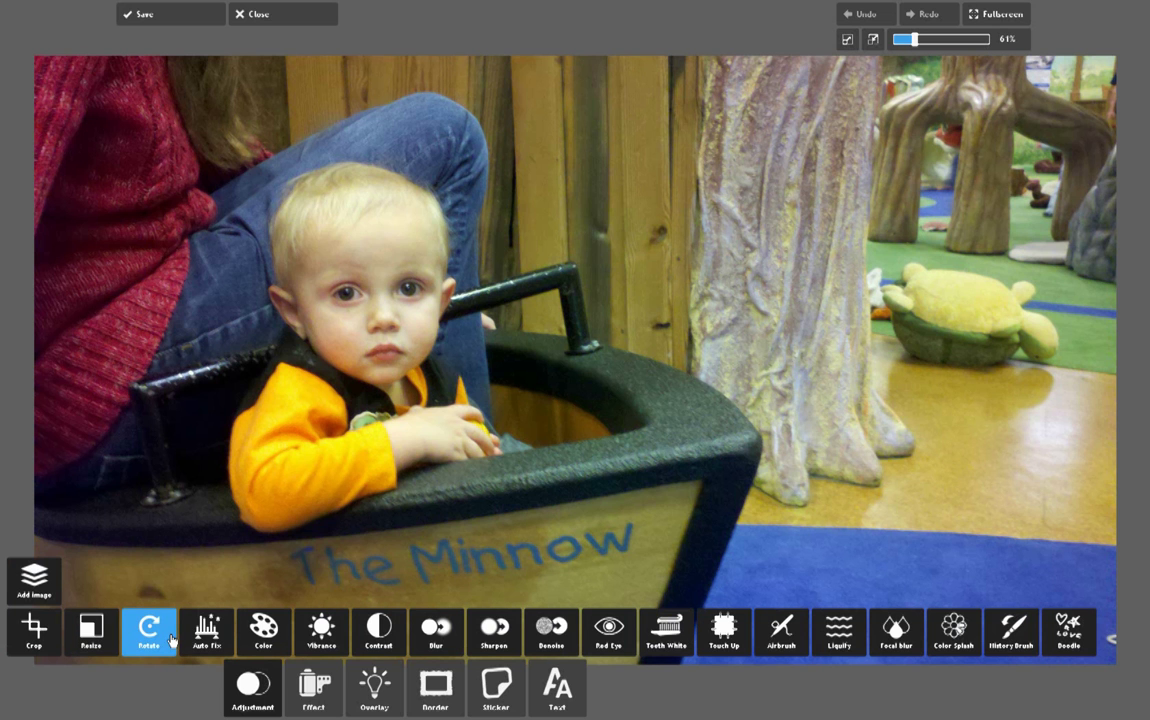
{"action": "left_click", "coordinate": [34, 630]}
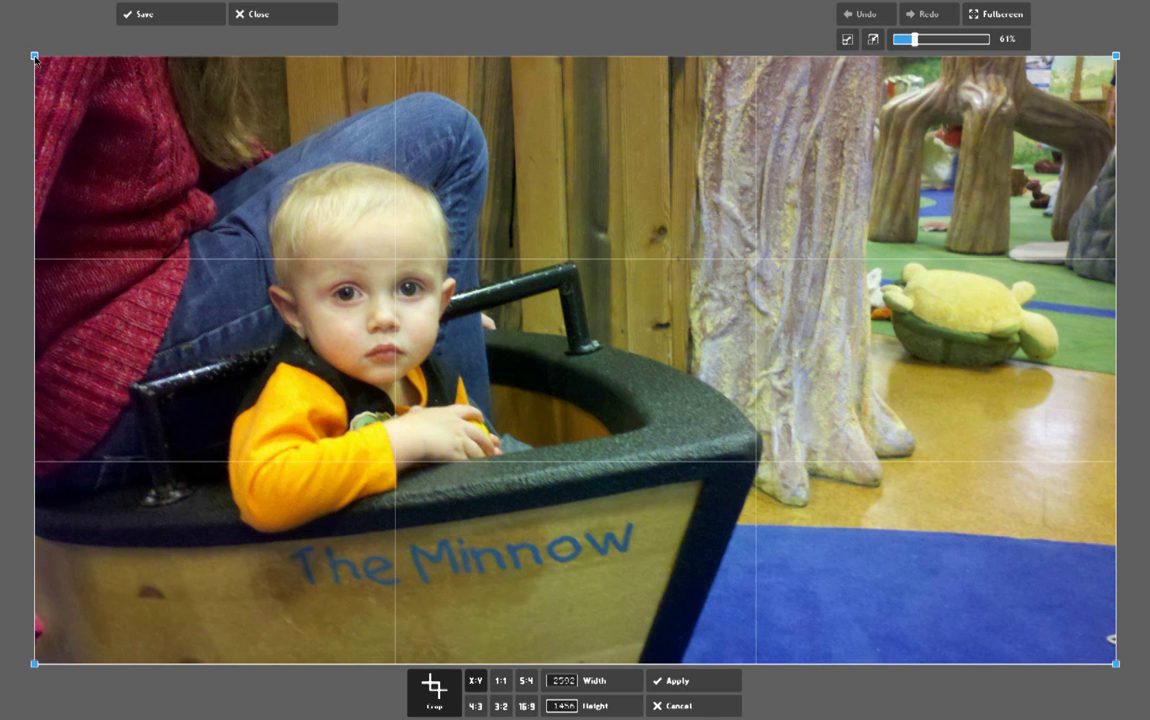
{"action": "left_click_drag", "start_coordinate": [34, 57], "coordinate": [166, 121]}
{"action": "left_click_drag", "start_coordinate": [121, 110], "coordinate": [106, 103]}
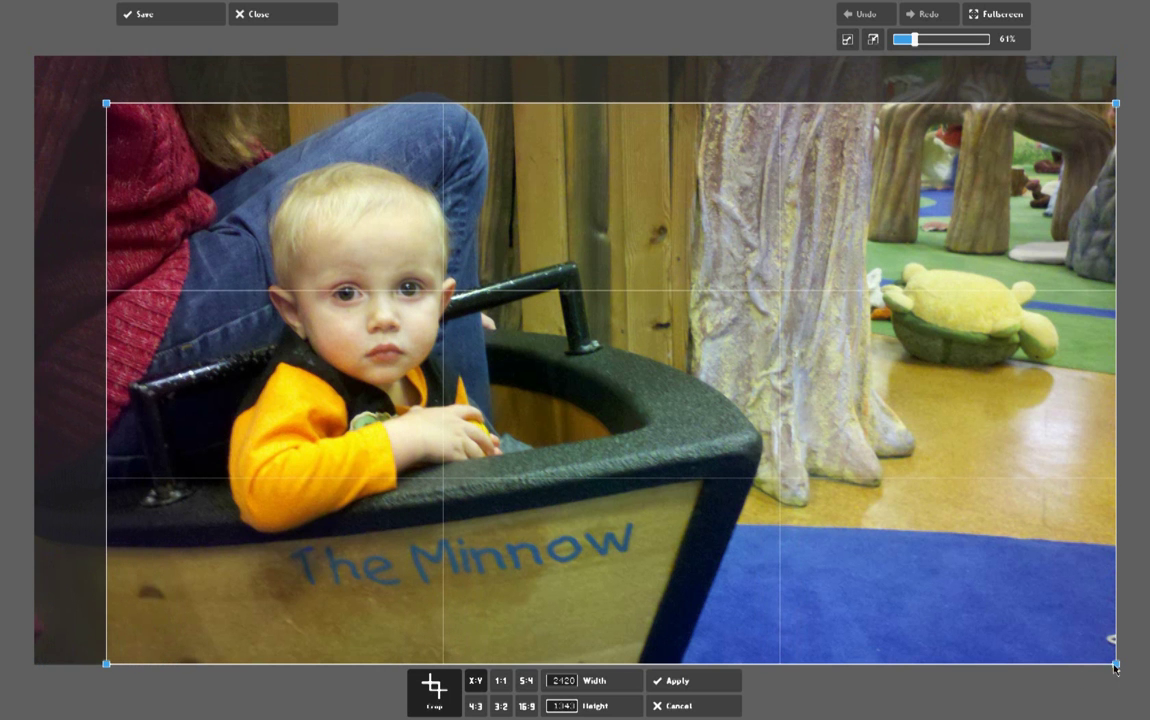
{"action": "left_click_drag", "start_coordinate": [1115, 663], "coordinate": [990, 642]}
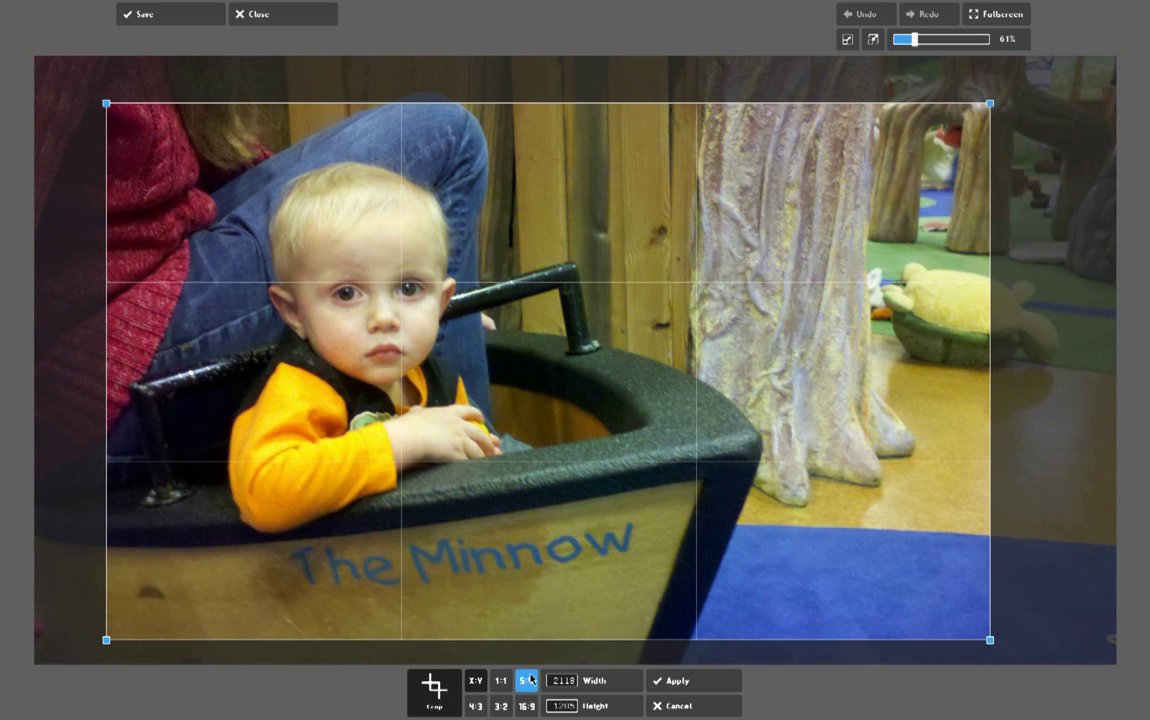
{"action": "left_click_drag", "start_coordinate": [993, 644], "coordinate": [968, 644]}
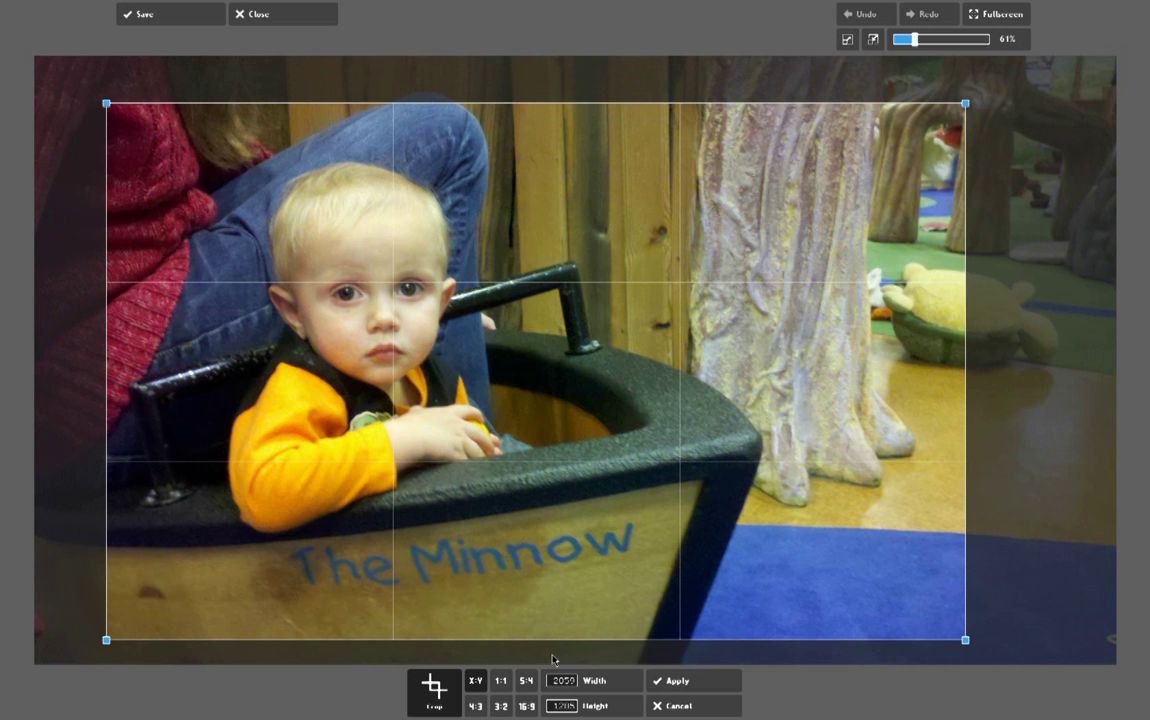
Step: Try the 4:3 and 1:1 aspect ratios for the crop frame
{"action": "left_click", "coordinate": [478, 705]}
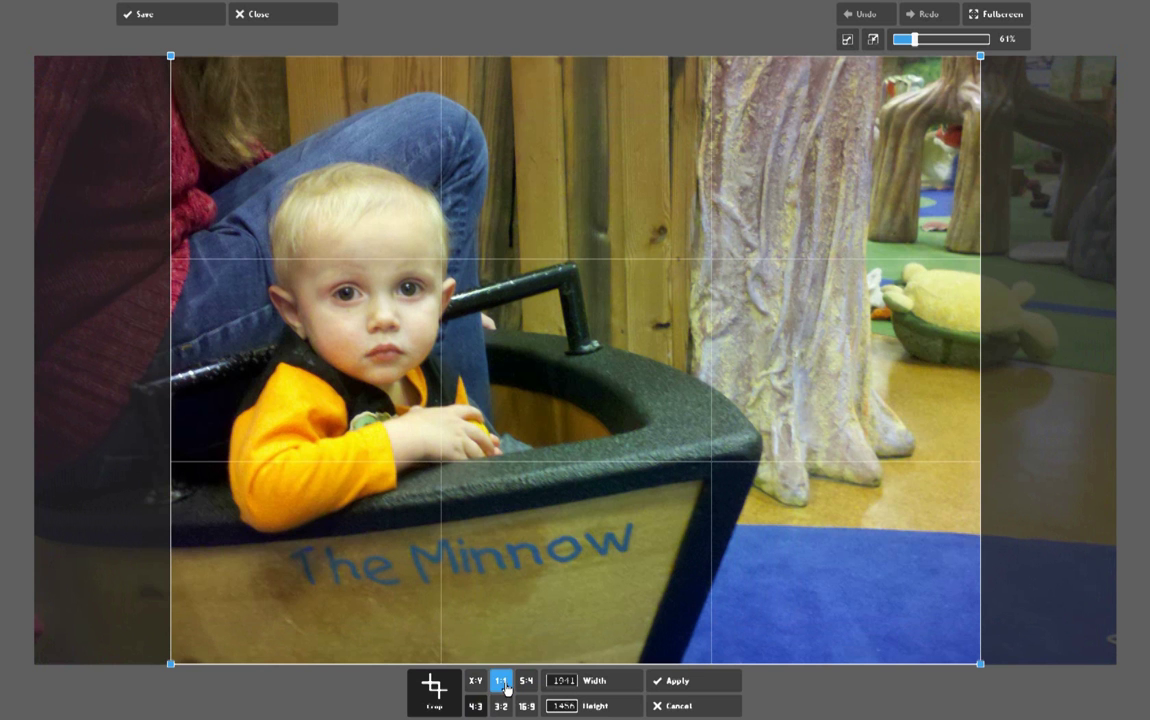
{"action": "left_click", "coordinate": [502, 681]}
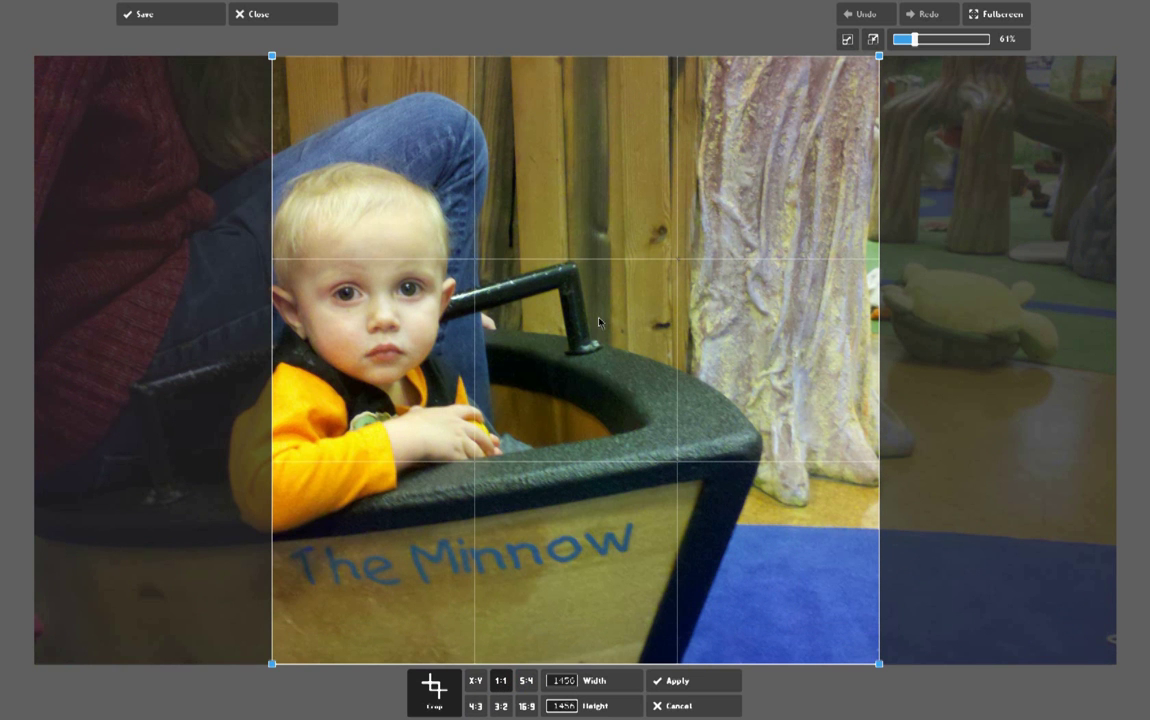
Step: Crop the photo at a 16:9 ratio to about 2323 × 1307 pixels, keeping the boy, tree trunk and toy turtle
{"action": "left_click", "coordinate": [526, 706]}
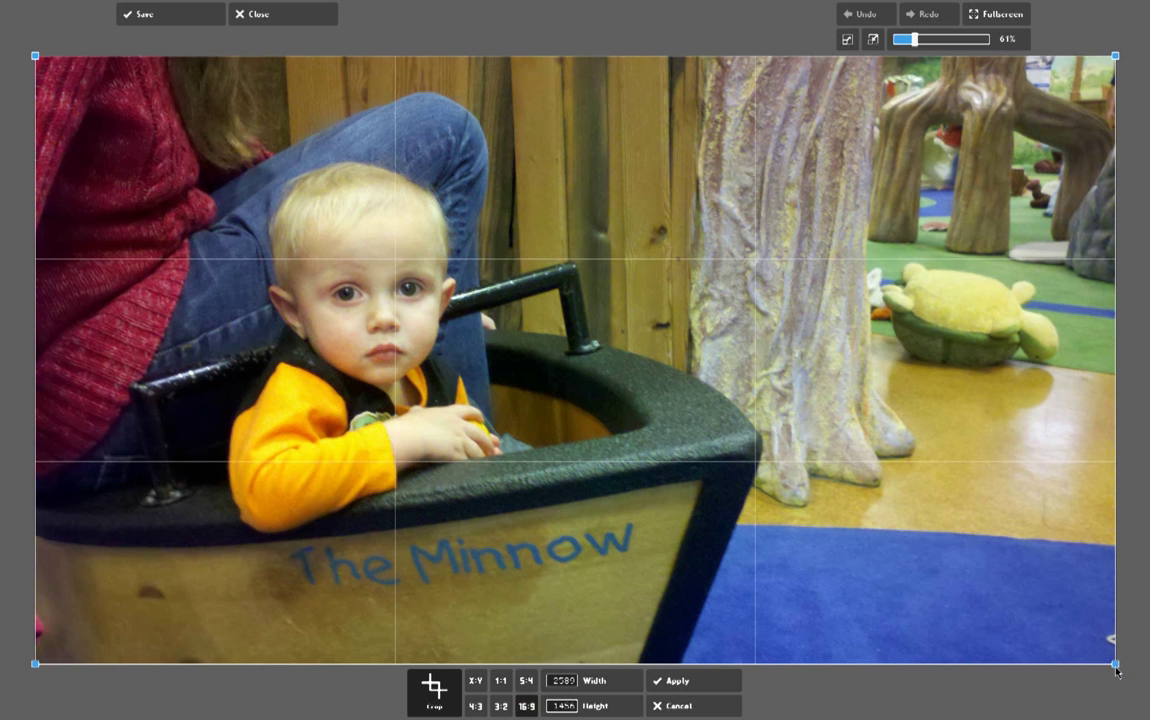
{"action": "left_click_drag", "start_coordinate": [1117, 672], "coordinate": [1054, 679]}
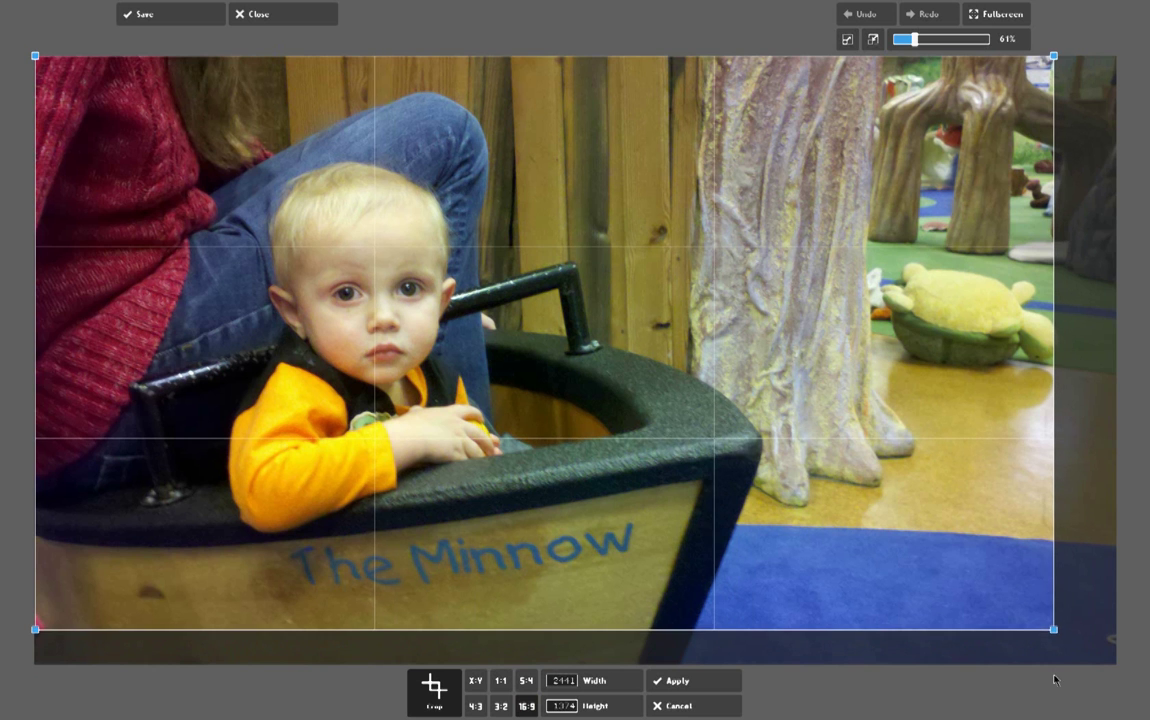
{"action": "left_click_drag", "start_coordinate": [803, 395], "coordinate": [818, 418]}
{"action": "left_click_drag", "start_coordinate": [47, 70], "coordinate": [95, 100]}
{"action": "left_click_drag", "start_coordinate": [412, 124], "coordinate": [410, 145]}
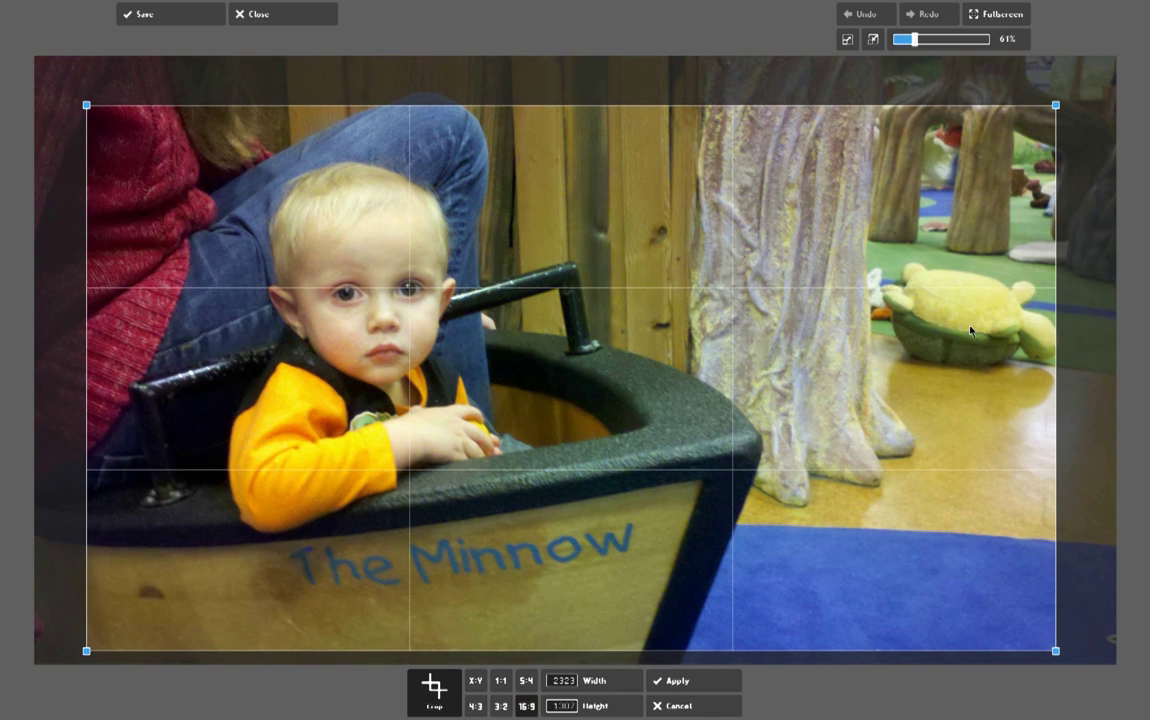
{"action": "left_click", "coordinate": [667, 688]}
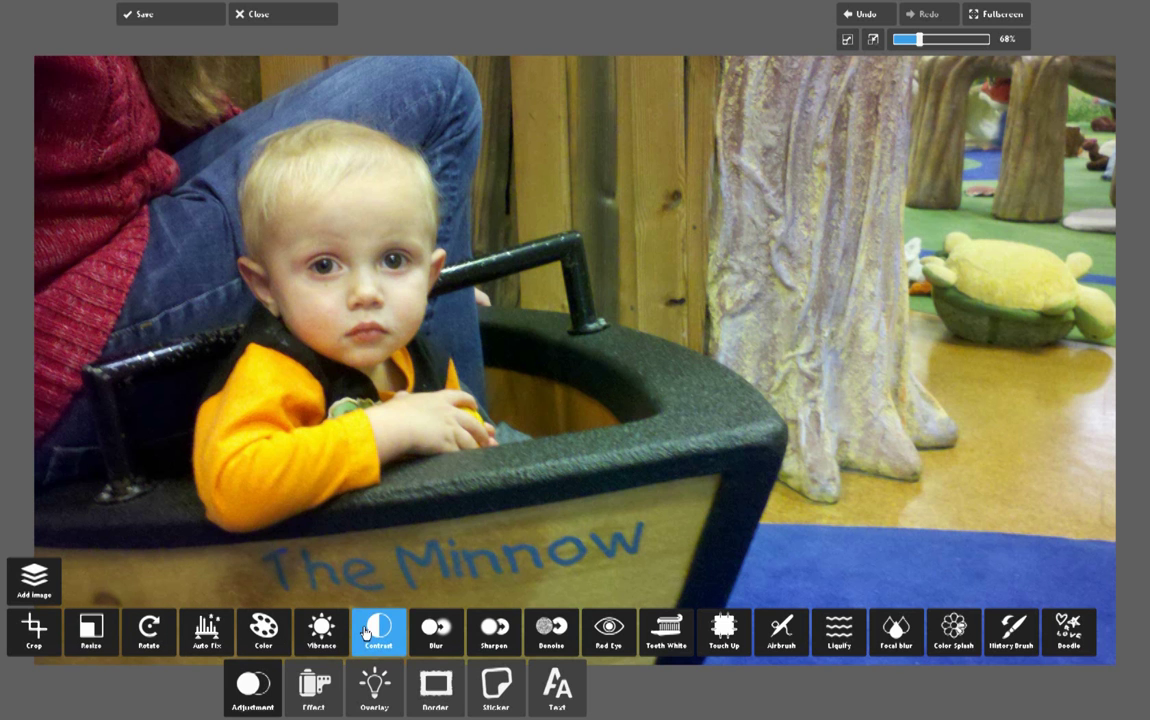
Step: Turn the photo black and white by setting the color saturation to -100, and lower the lightness slightly
{"action": "left_click", "coordinate": [261, 630]}
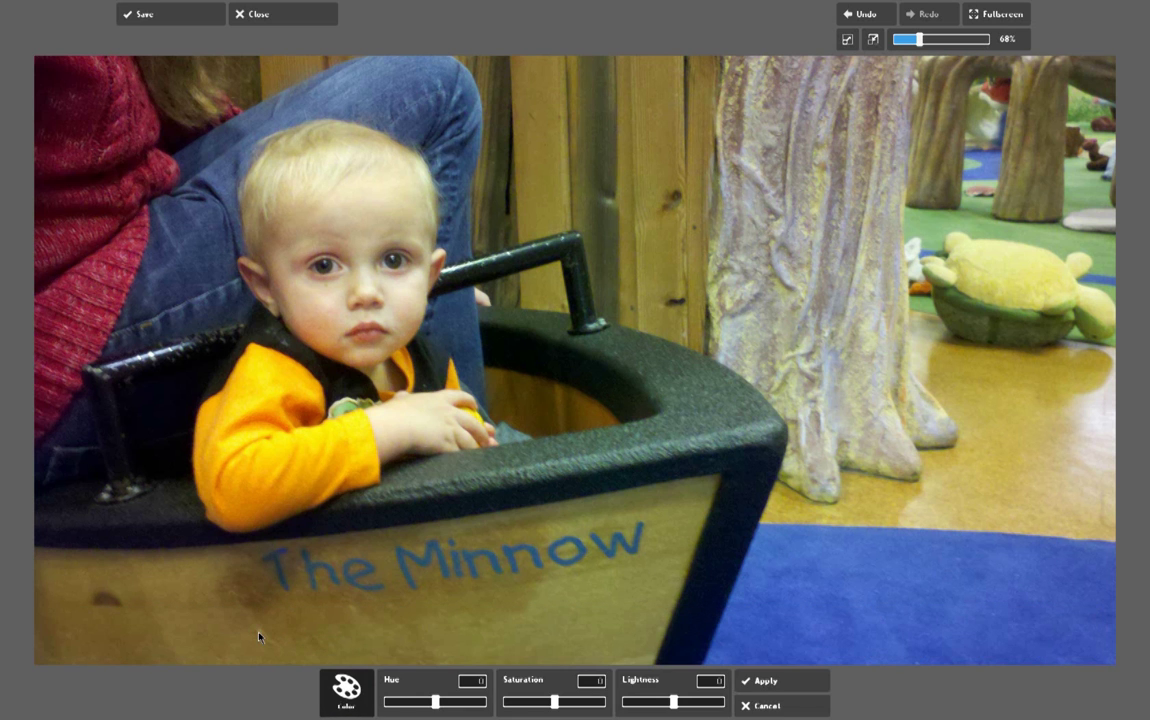
{"action": "left_click_drag", "start_coordinate": [555, 708], "coordinate": [480, 702]}
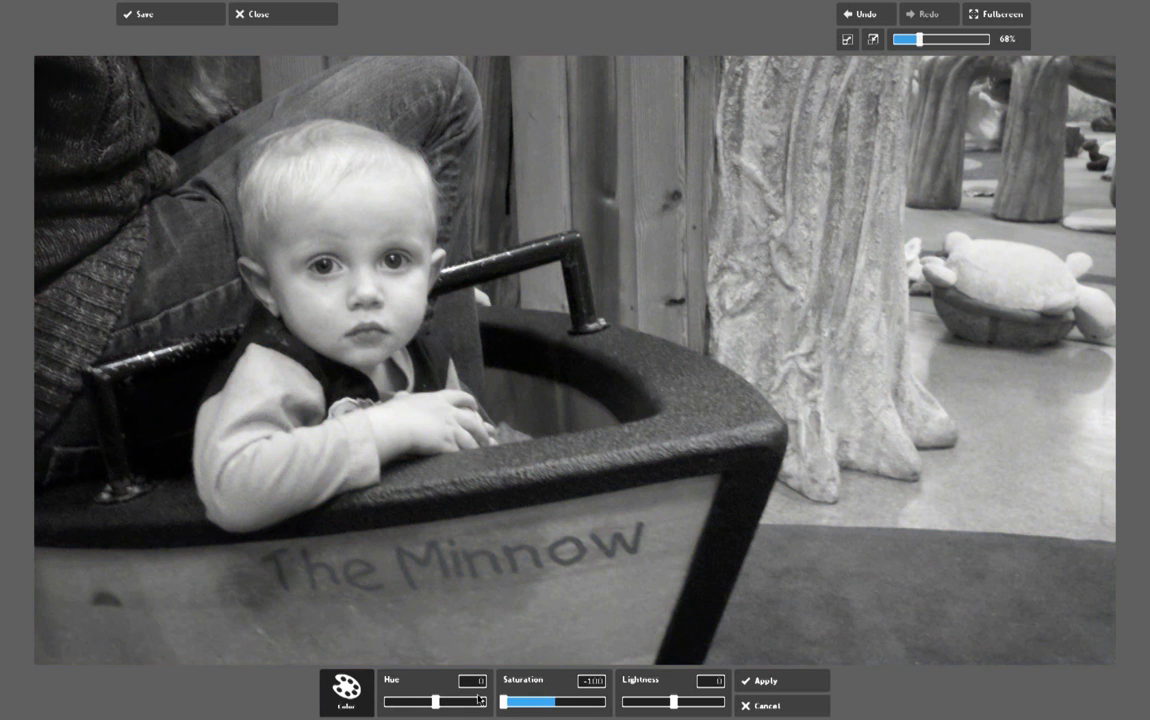
{"action": "left_click_drag", "start_coordinate": [673, 703], "coordinate": [671, 713]}
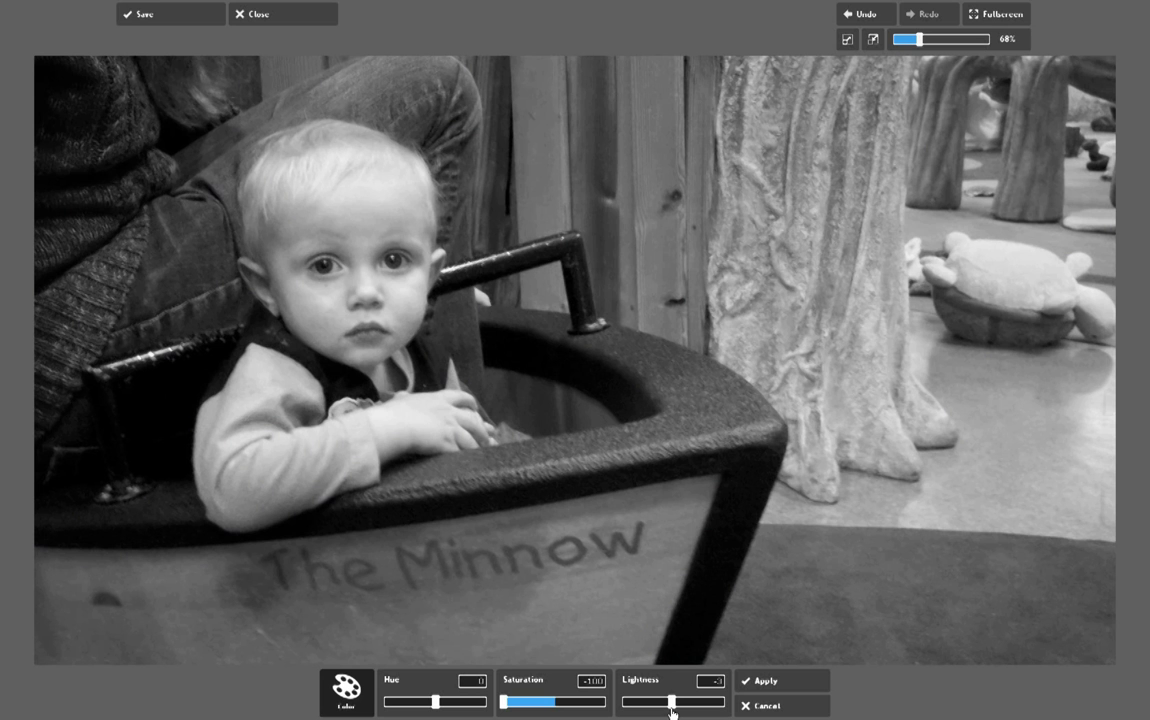
{"action": "left_click_drag", "start_coordinate": [672, 713], "coordinate": [671, 715]}
{"action": "left_click", "coordinate": [750, 680]}
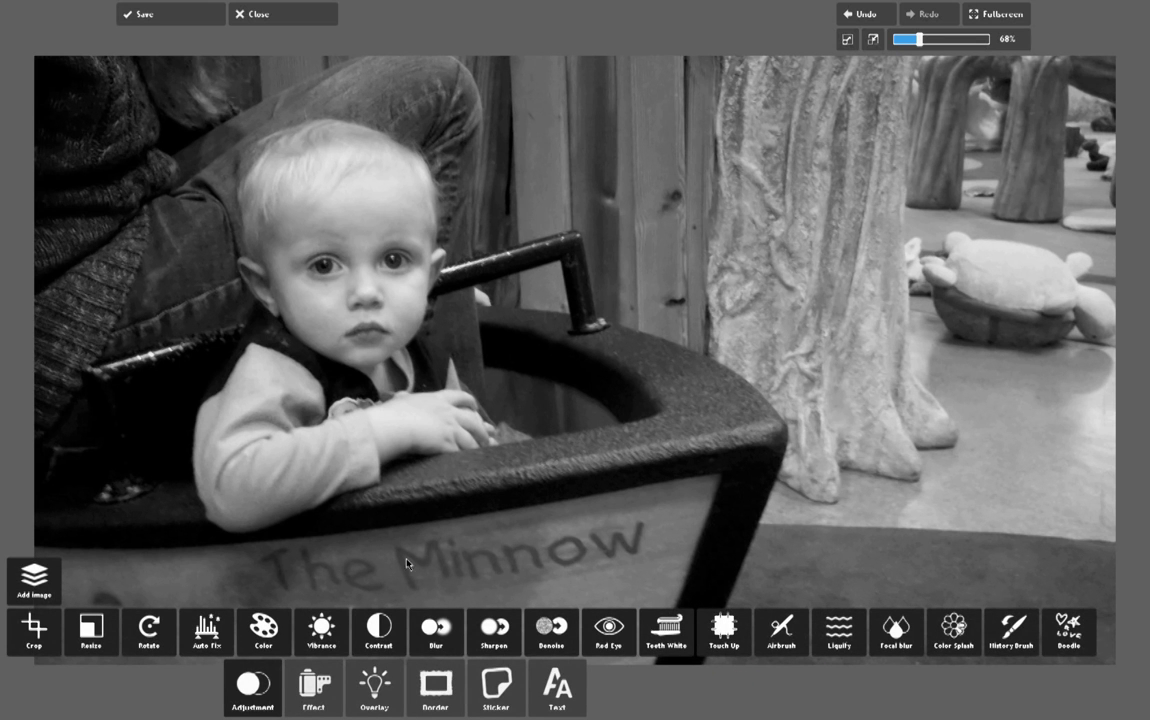
Step: Raise the photo's contrast to 14 and its brightness slightly, and apply the adjustment
{"action": "left_click", "coordinate": [381, 632]}
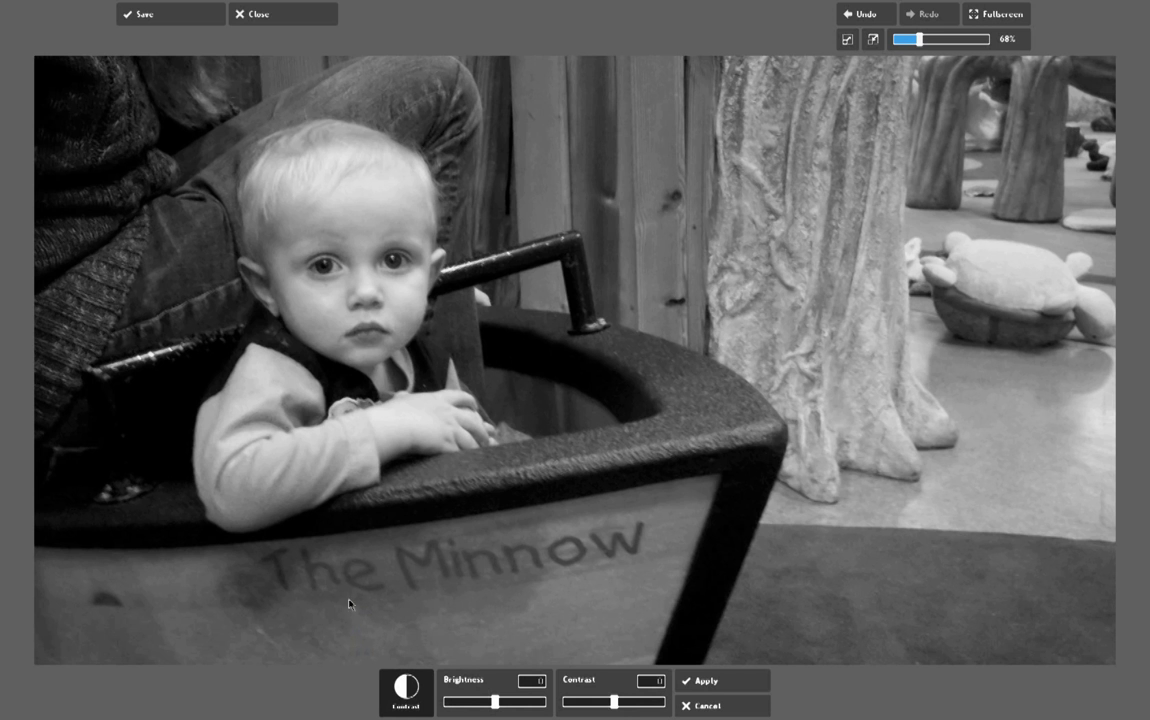
{"action": "left_click_drag", "start_coordinate": [613, 701], "coordinate": [621, 703]}
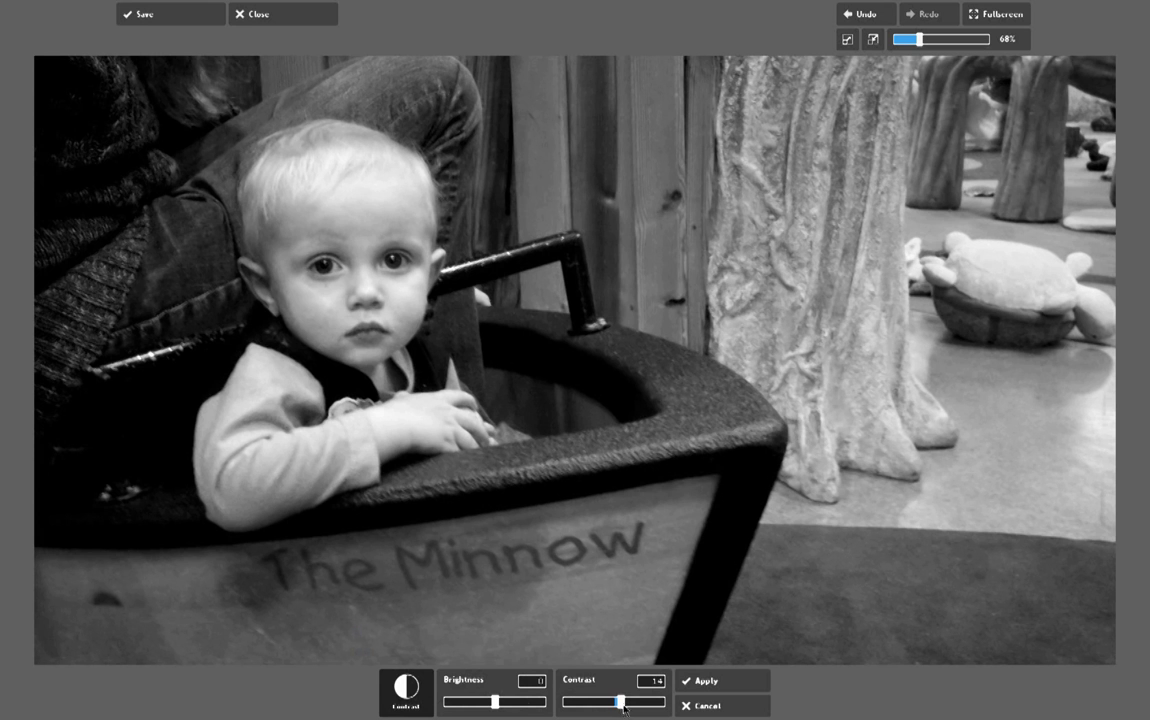
{"action": "left_click_drag", "start_coordinate": [496, 703], "coordinate": [497, 706]}
{"action": "left_click", "coordinate": [720, 684]}
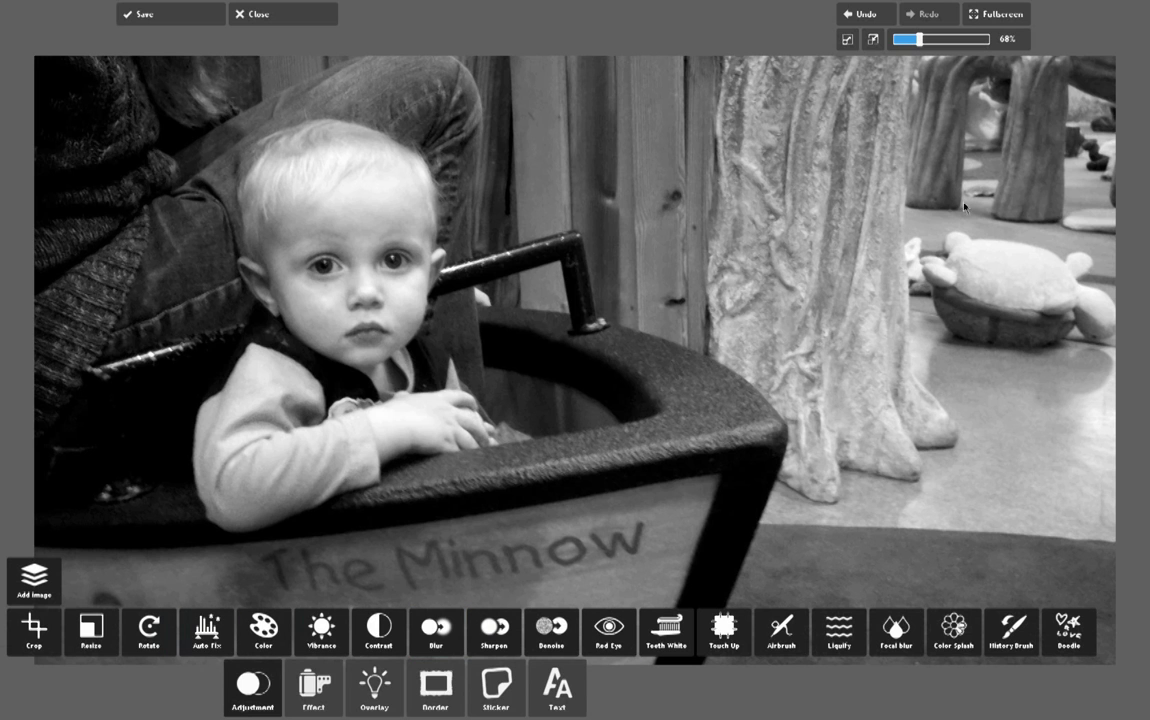
{"action": "key", "text": "F11"}
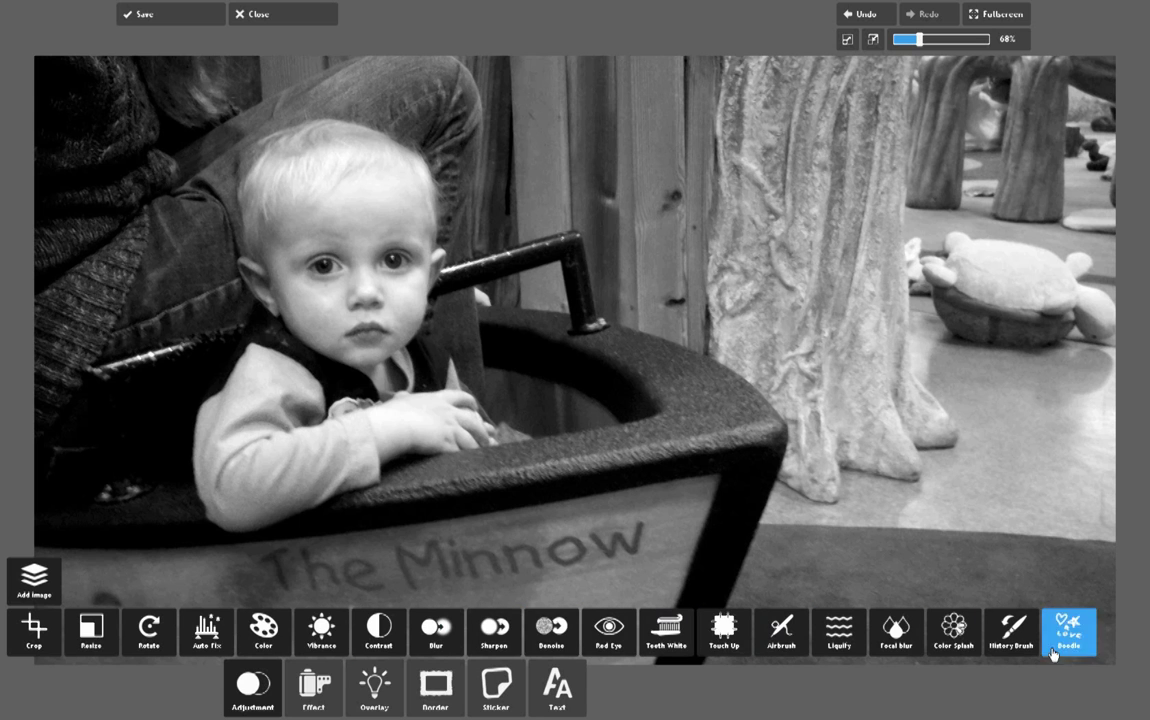
Step: Try the Agnes, Harrison, Gordon and Shaan effects from the Too old set on the photo
{"action": "left_click", "coordinate": [314, 690]}
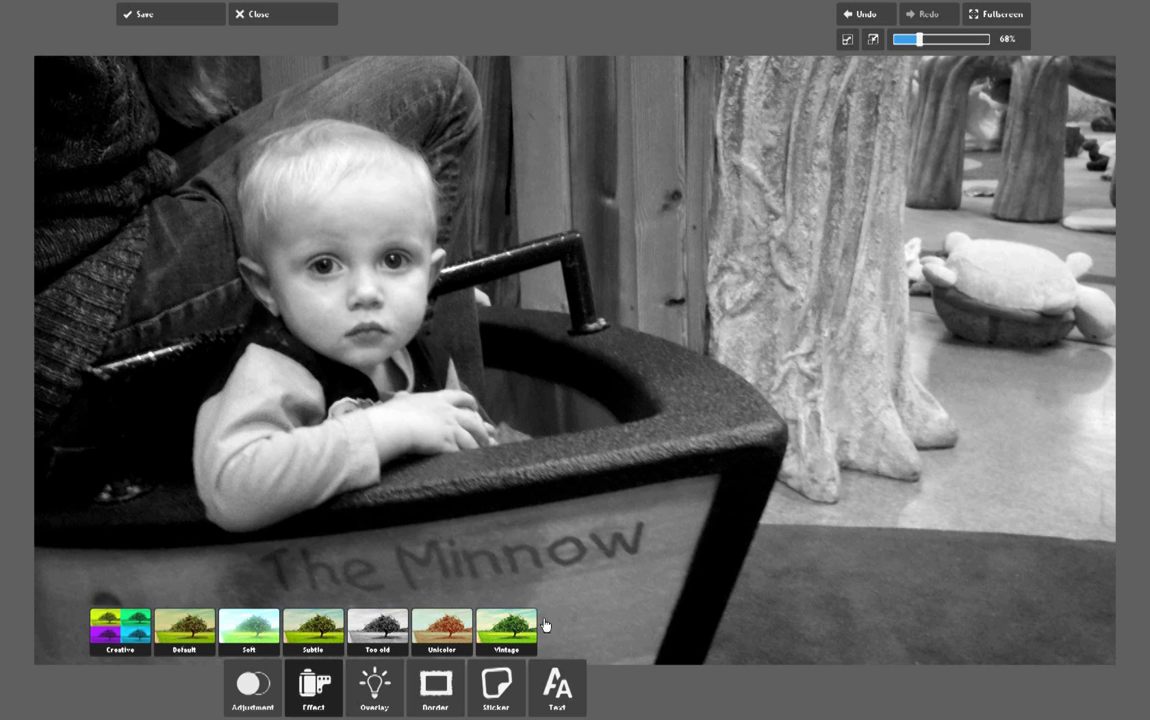
{"action": "left_click", "coordinate": [378, 635]}
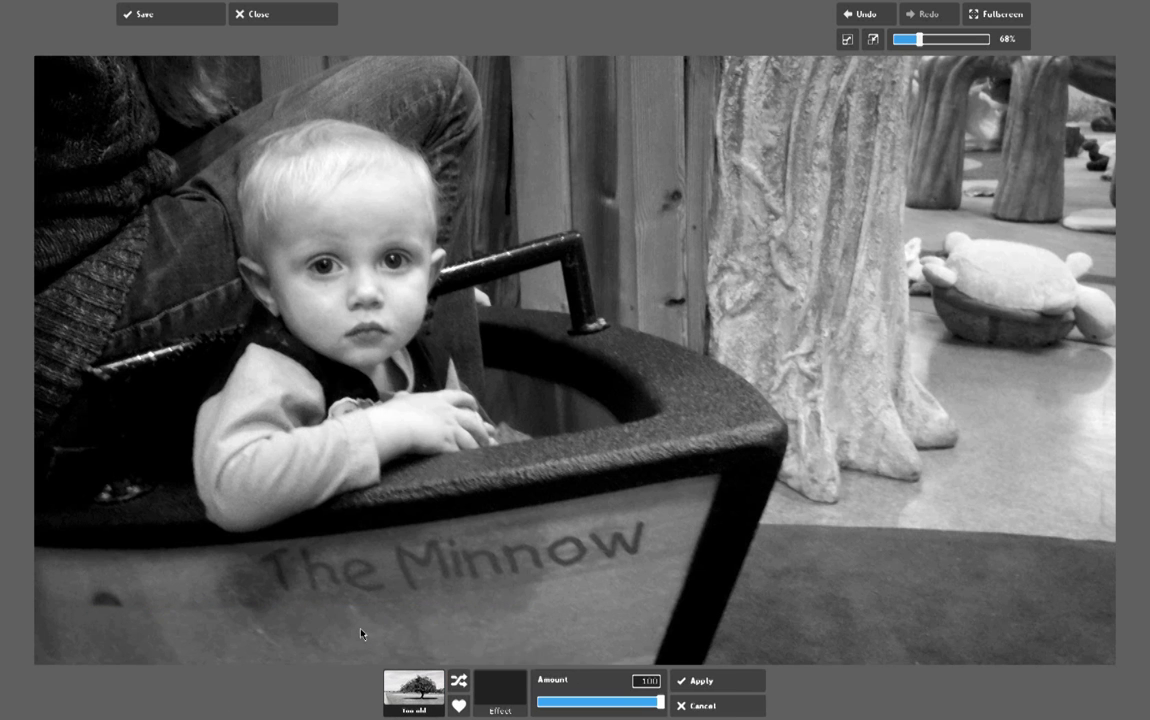
{"action": "left_click", "coordinate": [402, 625]}
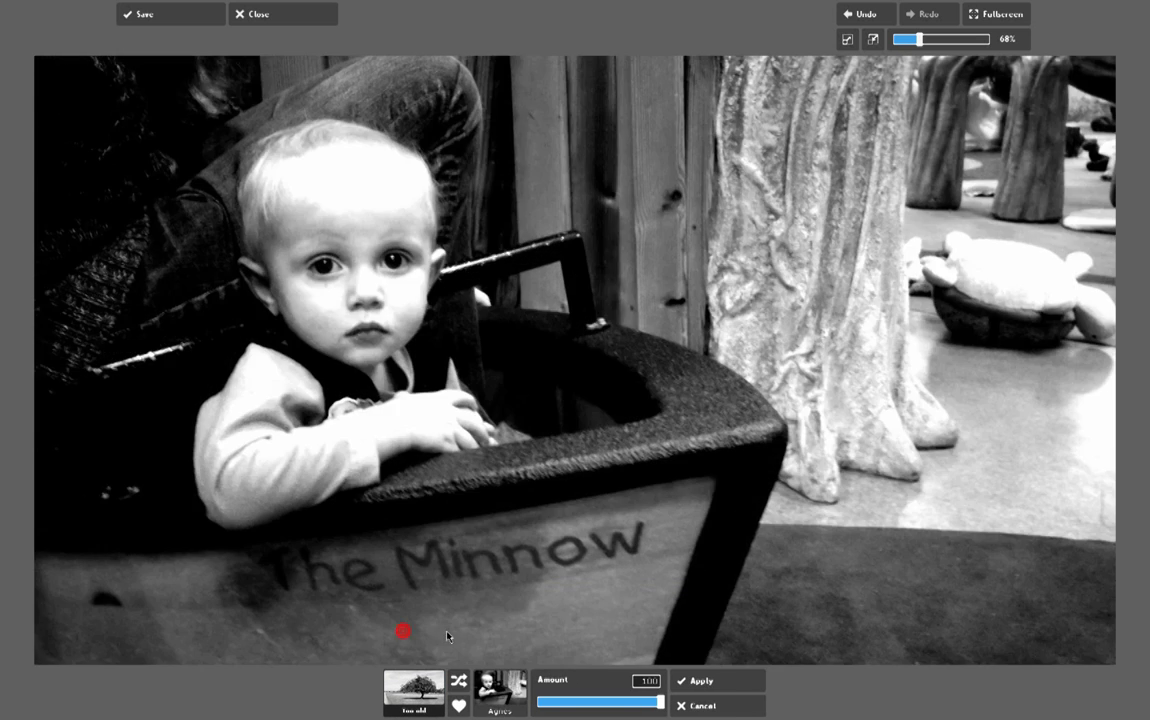
{"action": "left_click", "coordinate": [500, 690]}
{"action": "left_click", "coordinate": [575, 626]}
{"action": "left_click", "coordinate": [500, 690]}
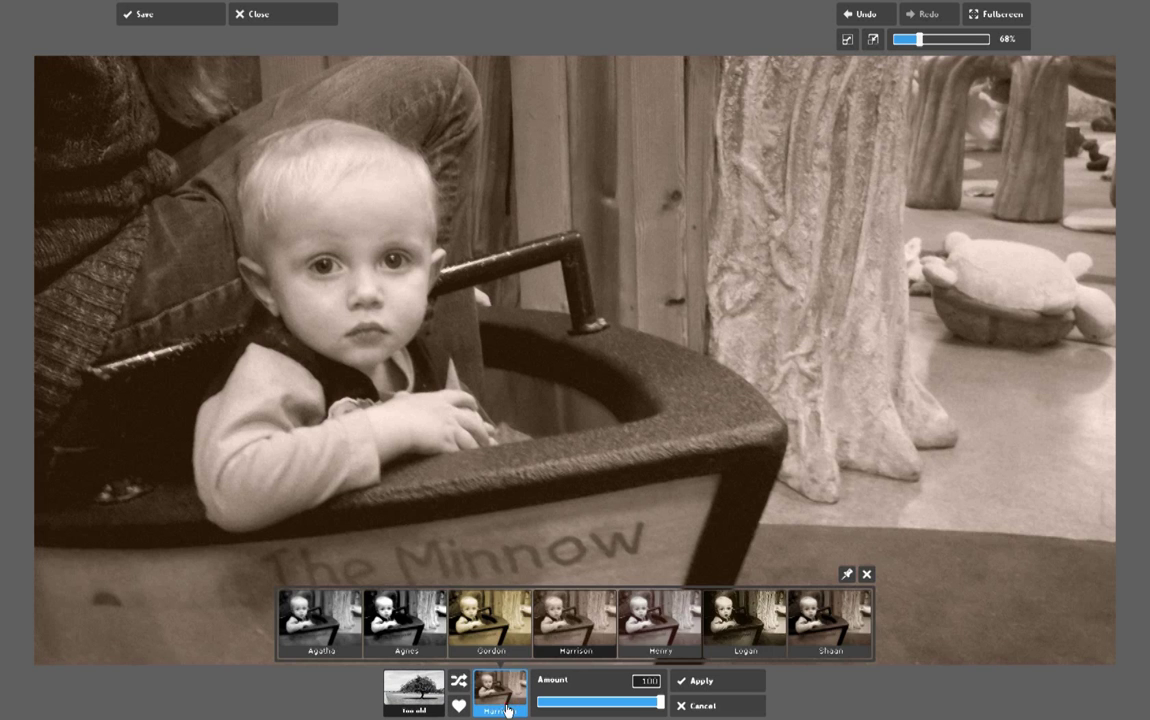
{"action": "left_click", "coordinate": [505, 629]}
{"action": "left_click", "coordinate": [500, 690]}
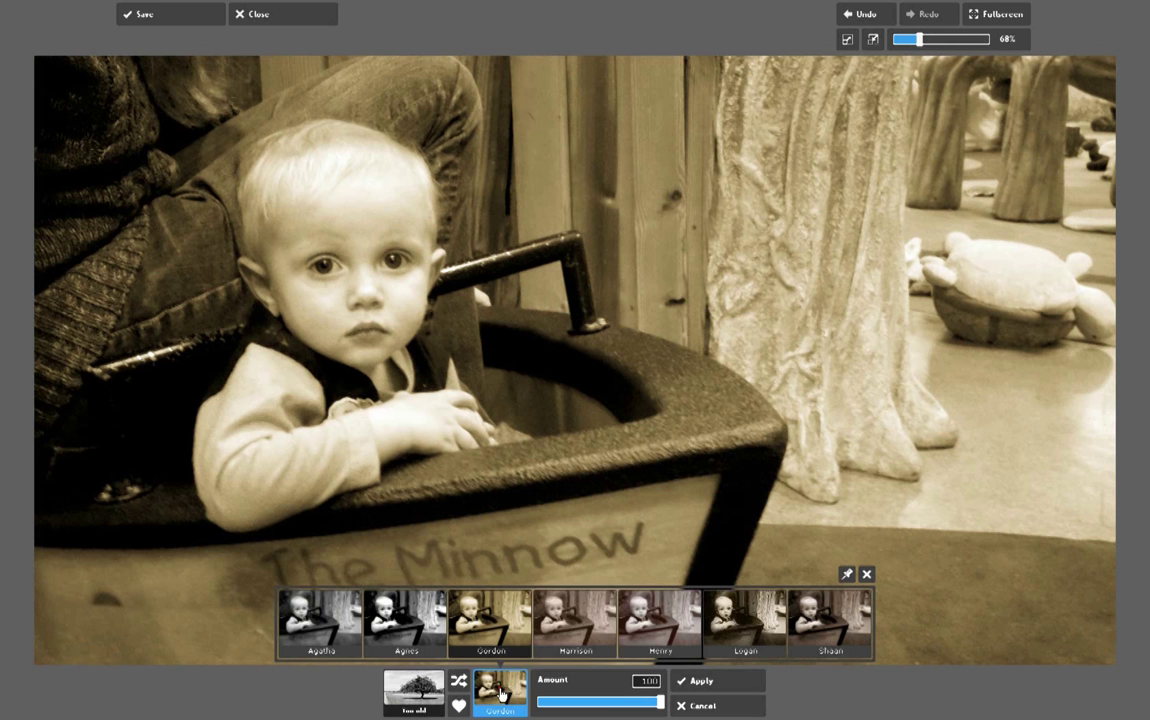
{"action": "left_click", "coordinate": [740, 622]}
{"action": "left_click", "coordinate": [500, 690]}
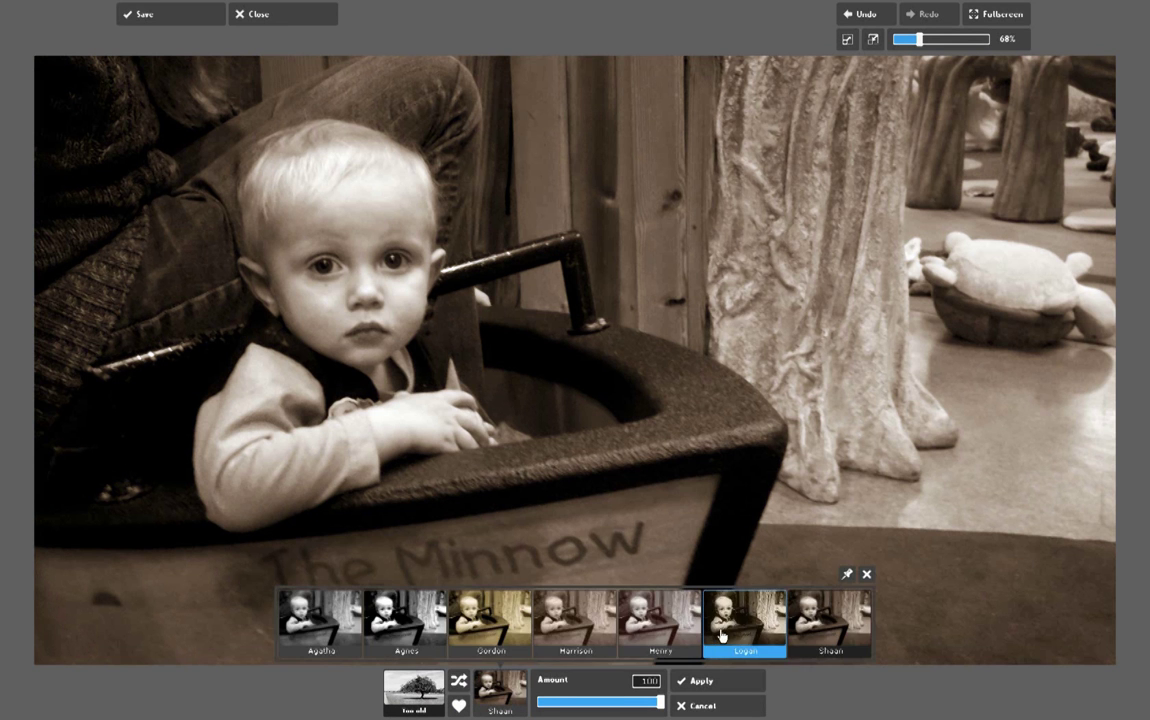
Step: Apply the Logan effect from the Too old set to the photo with its amount reduced to 60
{"action": "left_click", "coordinate": [720, 630]}
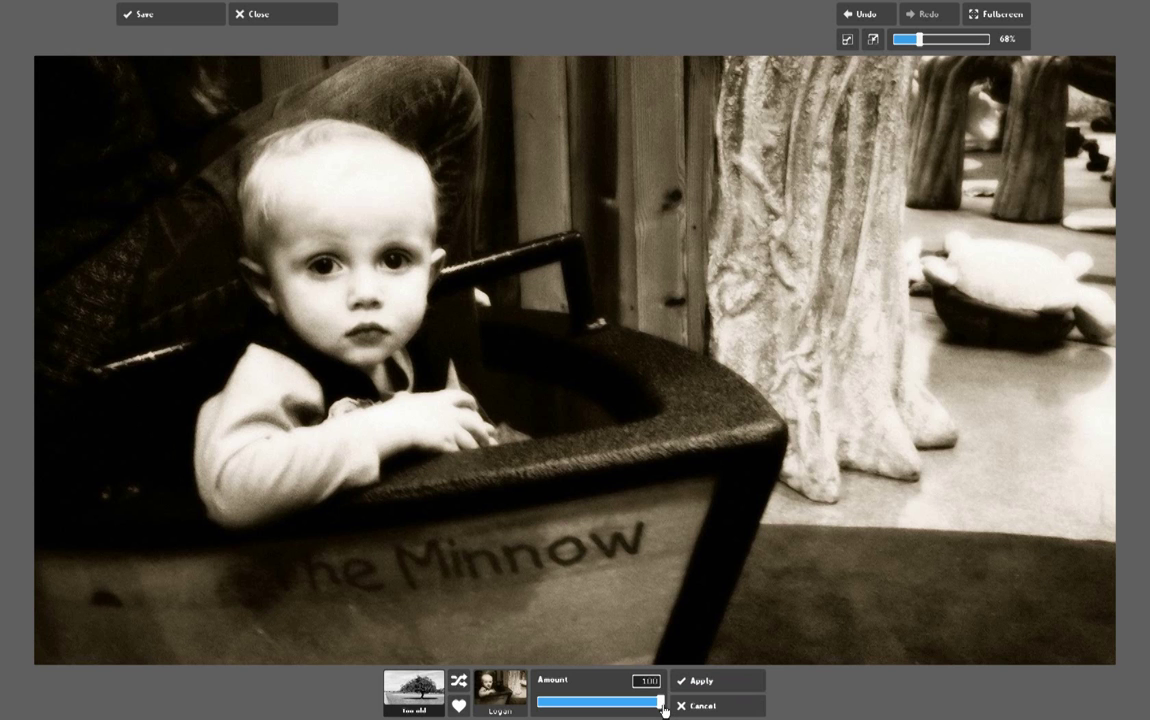
{"action": "left_click_drag", "start_coordinate": [662, 704], "coordinate": [614, 704]}
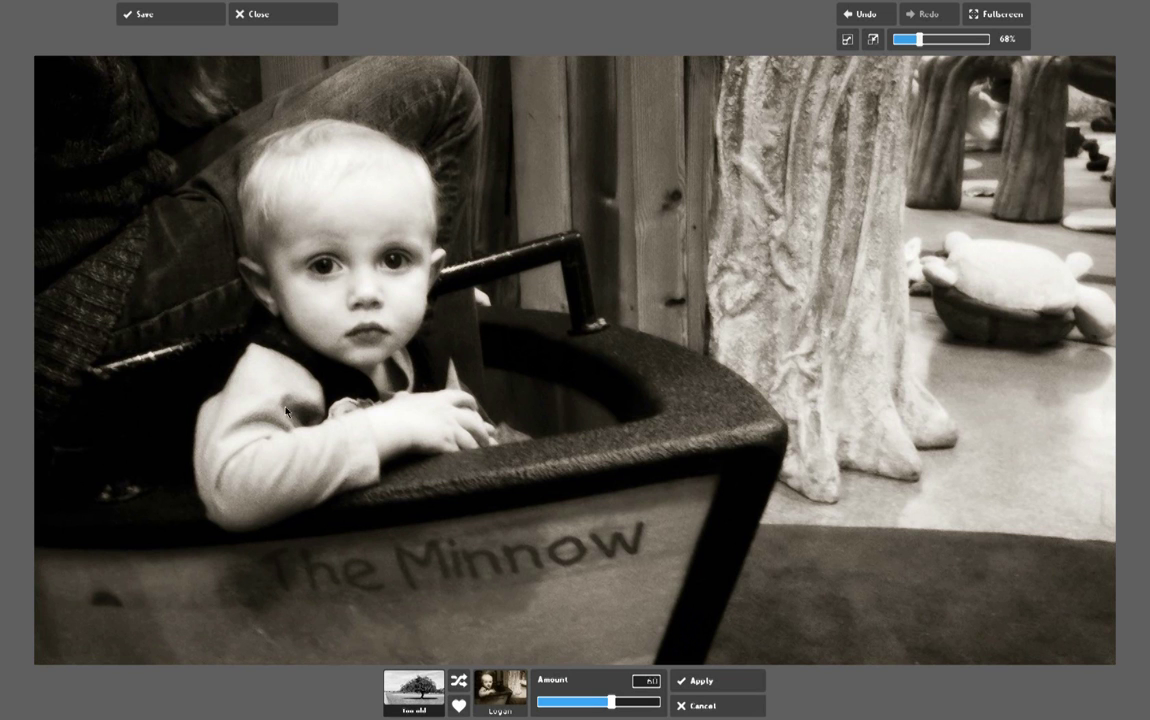
{"action": "left_click", "coordinate": [722, 687]}
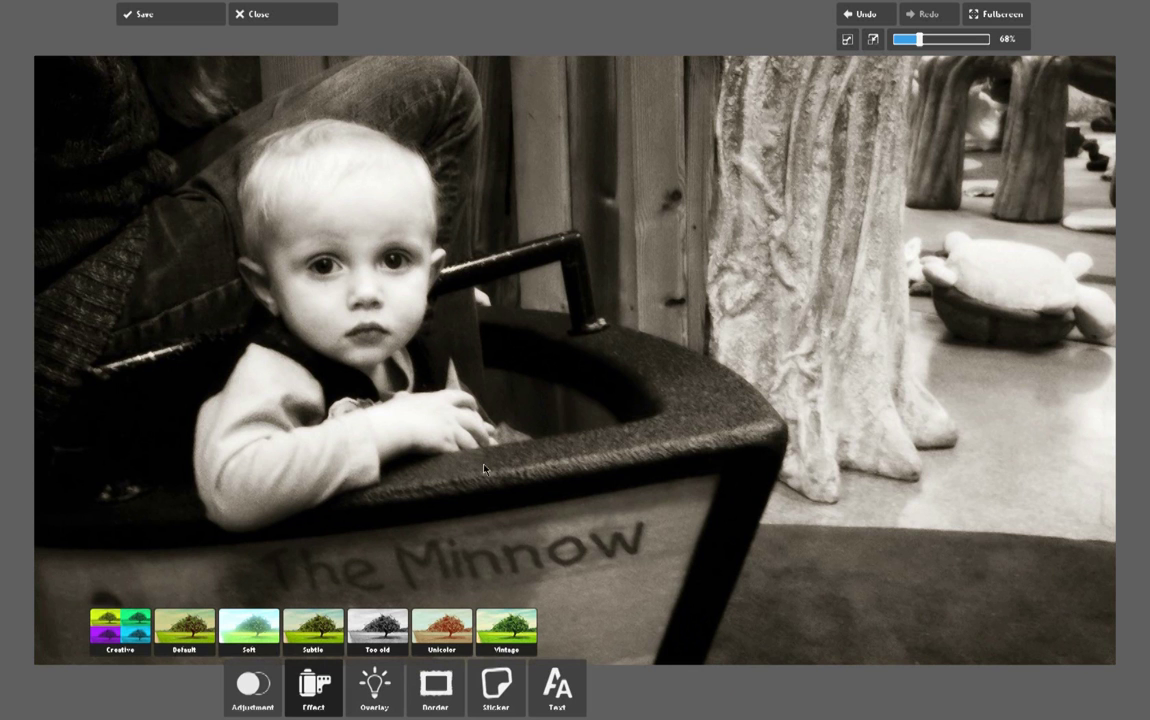
Step: Add the Ball vignette overlay to the photo and reduce its amount to 64
{"action": "left_click", "coordinate": [374, 688]}
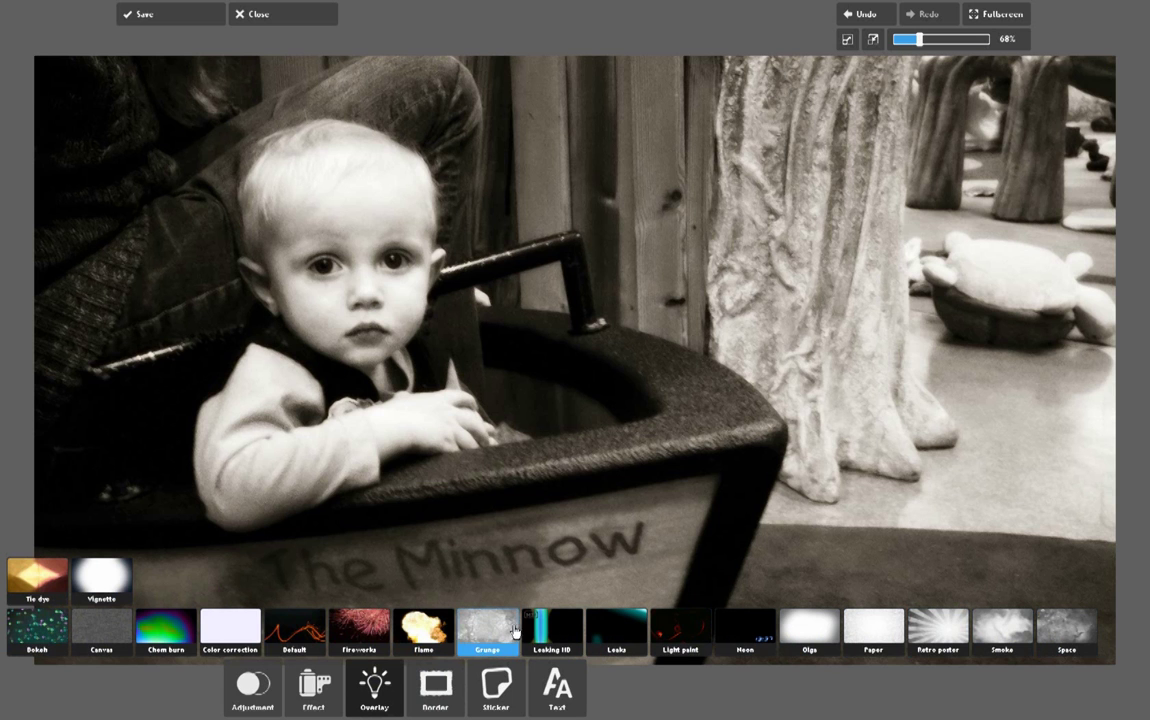
{"action": "left_click", "coordinate": [103, 598]}
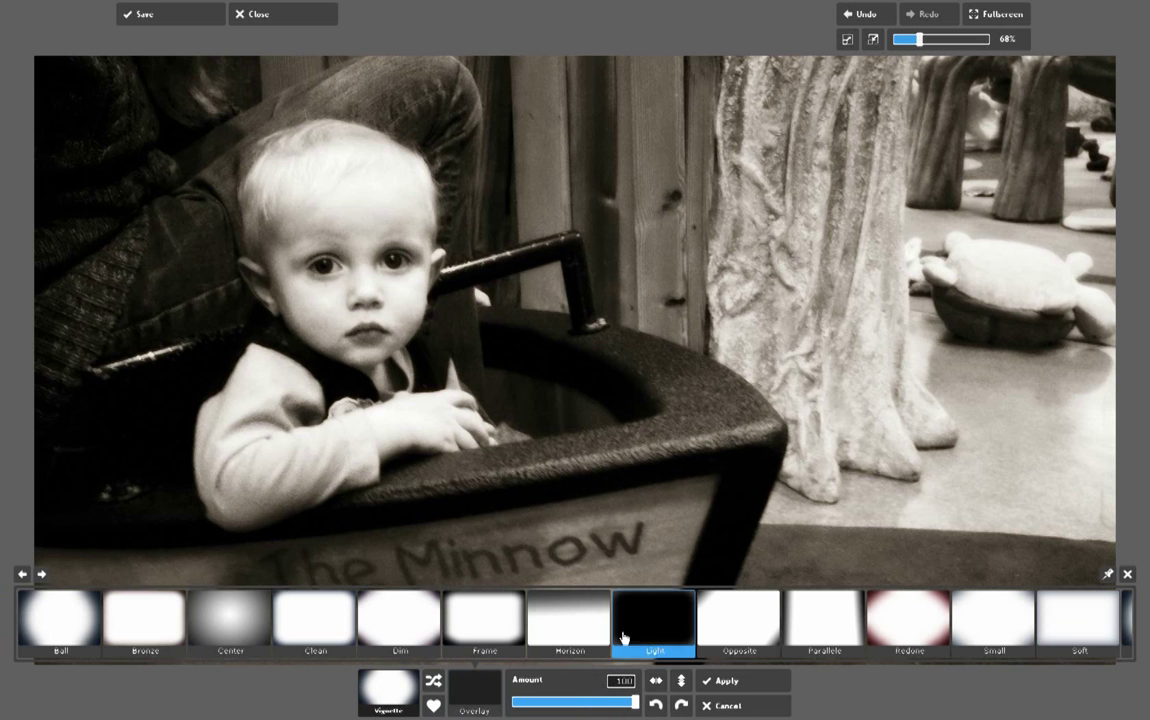
{"action": "left_click", "coordinate": [86, 633]}
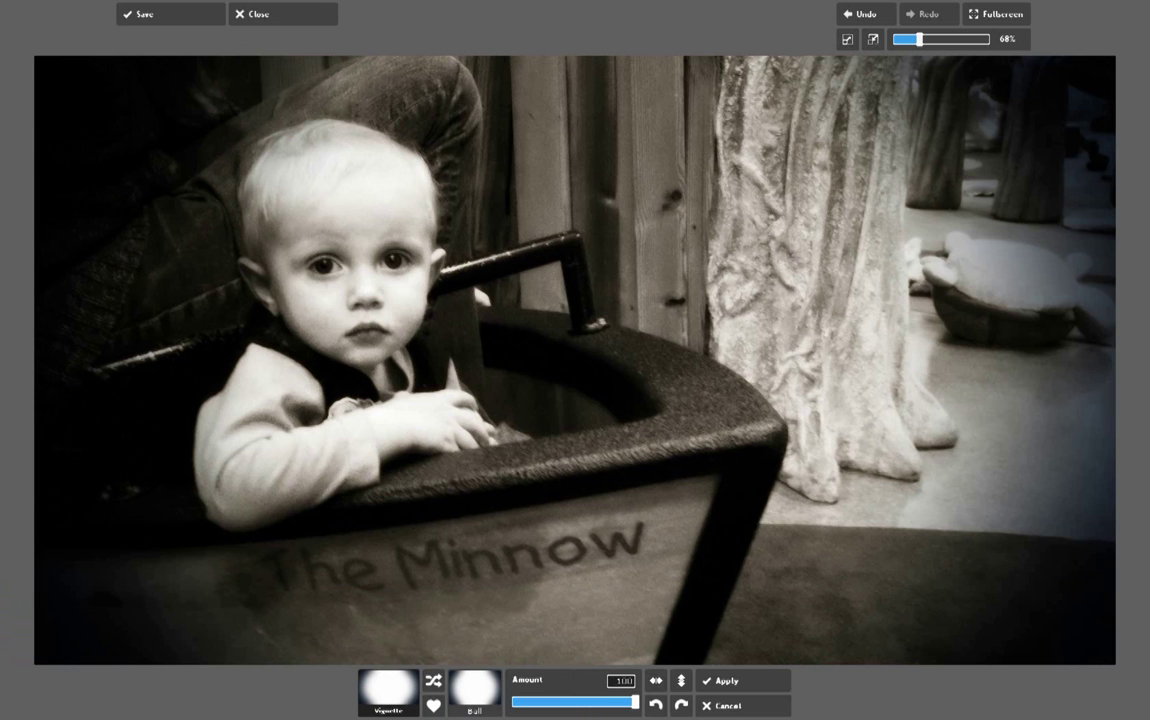
{"action": "left_click_drag", "start_coordinate": [634, 702], "coordinate": [592, 713]}
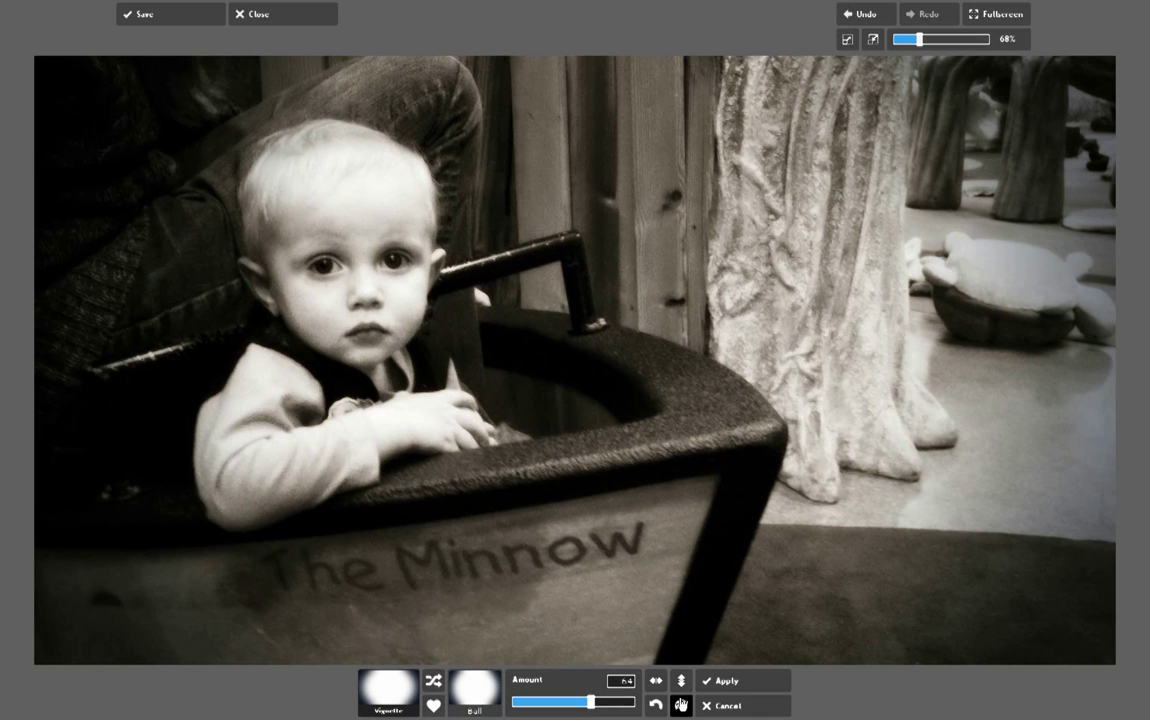
Step: Rotate the vignette overlay clockwise twice, mark it as a favorite and apply it to the photo
{"action": "left_click", "coordinate": [681, 704]}
{"action": "left_click", "coordinate": [681, 704]}
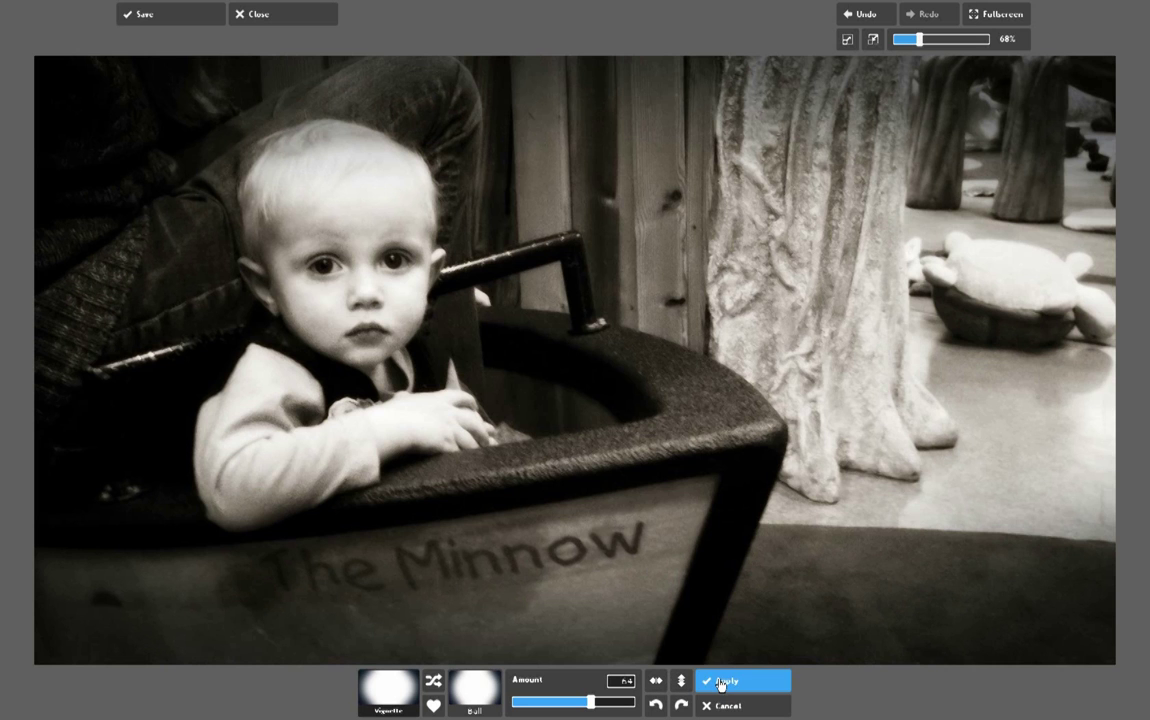
{"action": "left_click", "coordinate": [432, 707]}
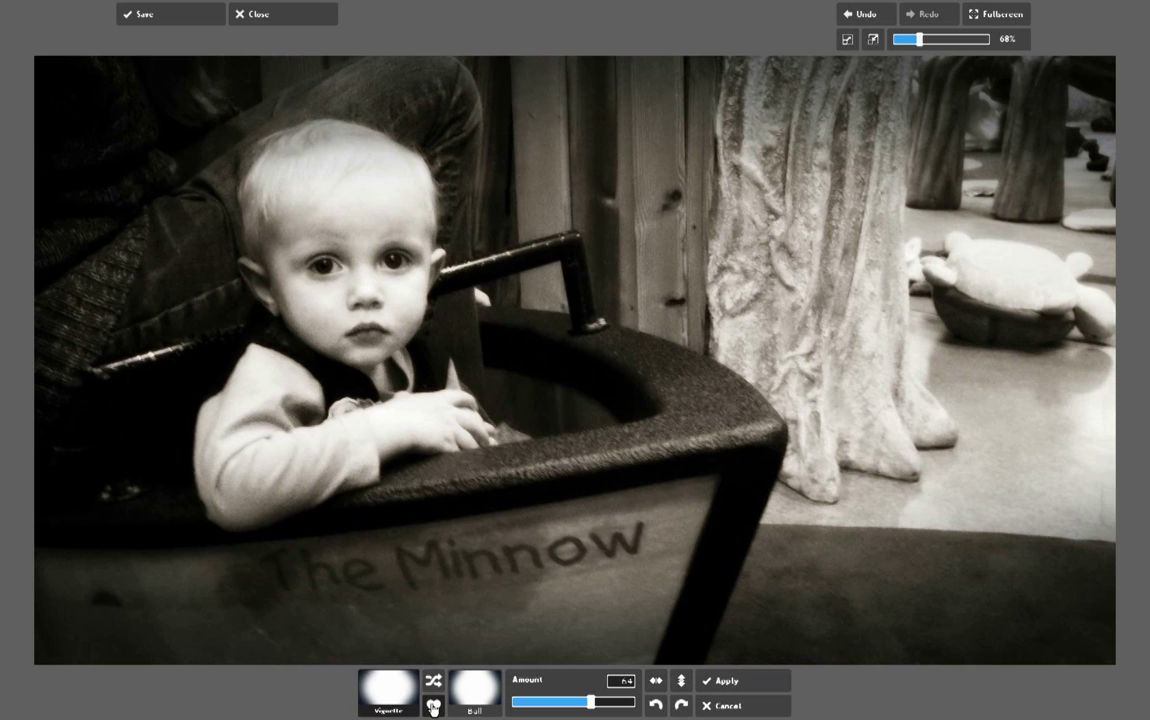
{"action": "left_click", "coordinate": [742, 681]}
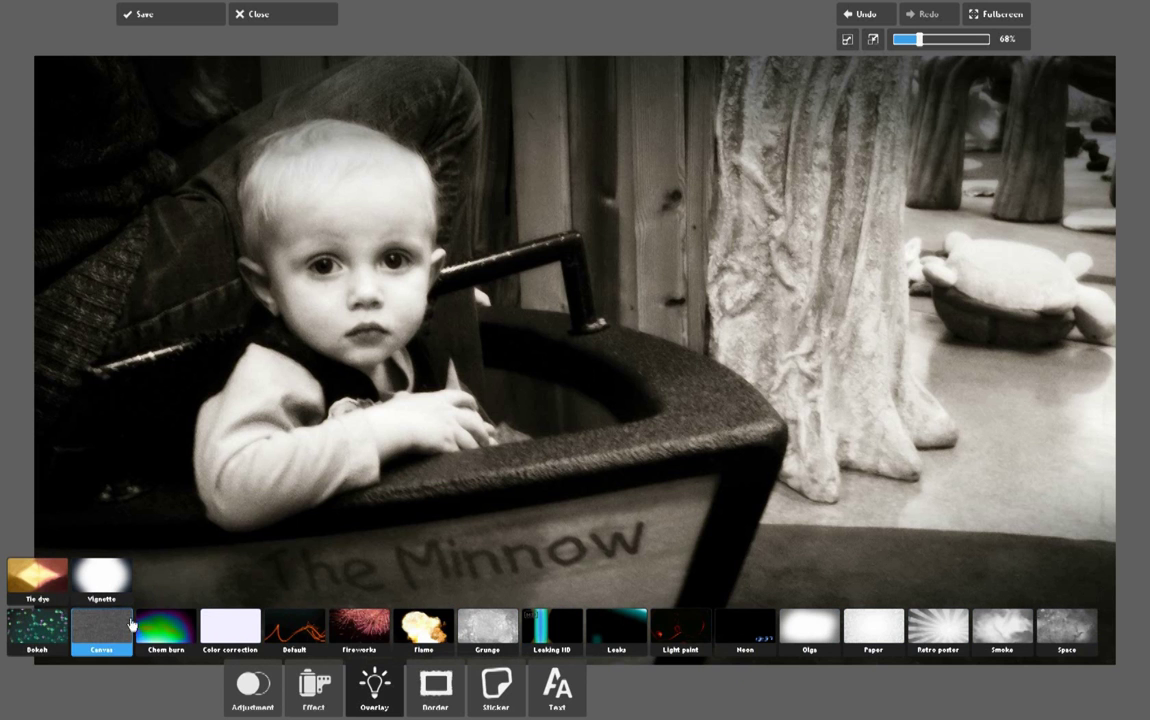
Step: Try the Castle overlay from the Paper set on the photo and discard it
{"action": "left_click", "coordinate": [880, 641]}
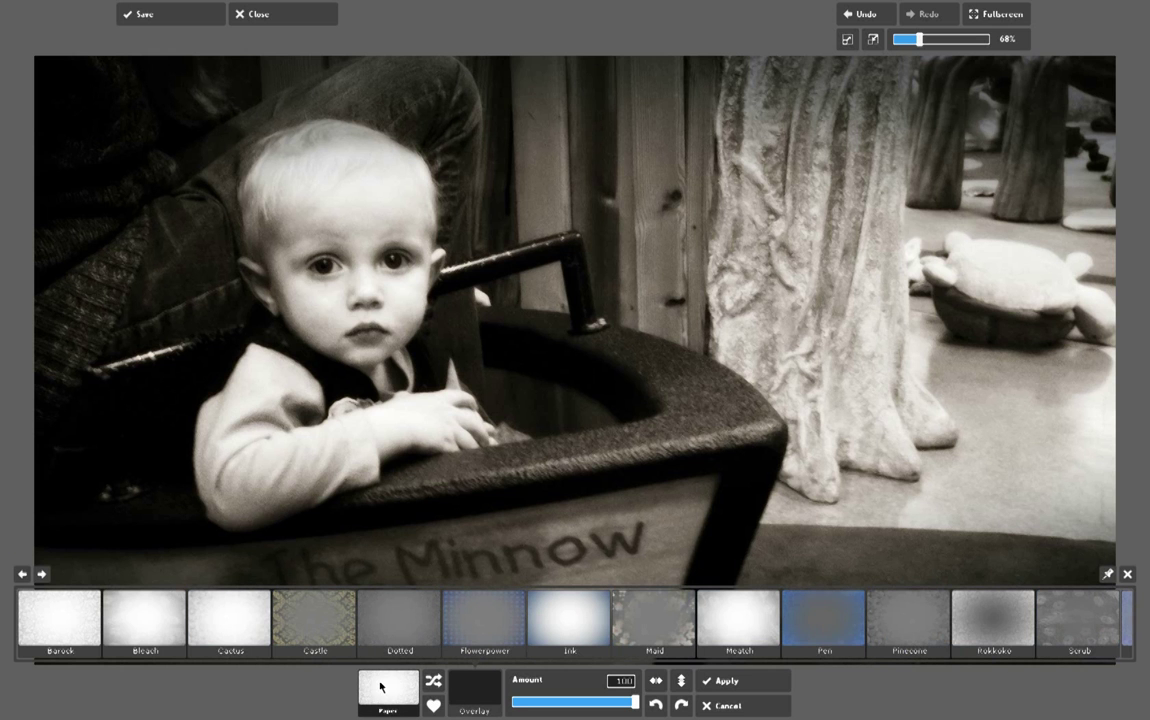
{"action": "left_click", "coordinate": [337, 640]}
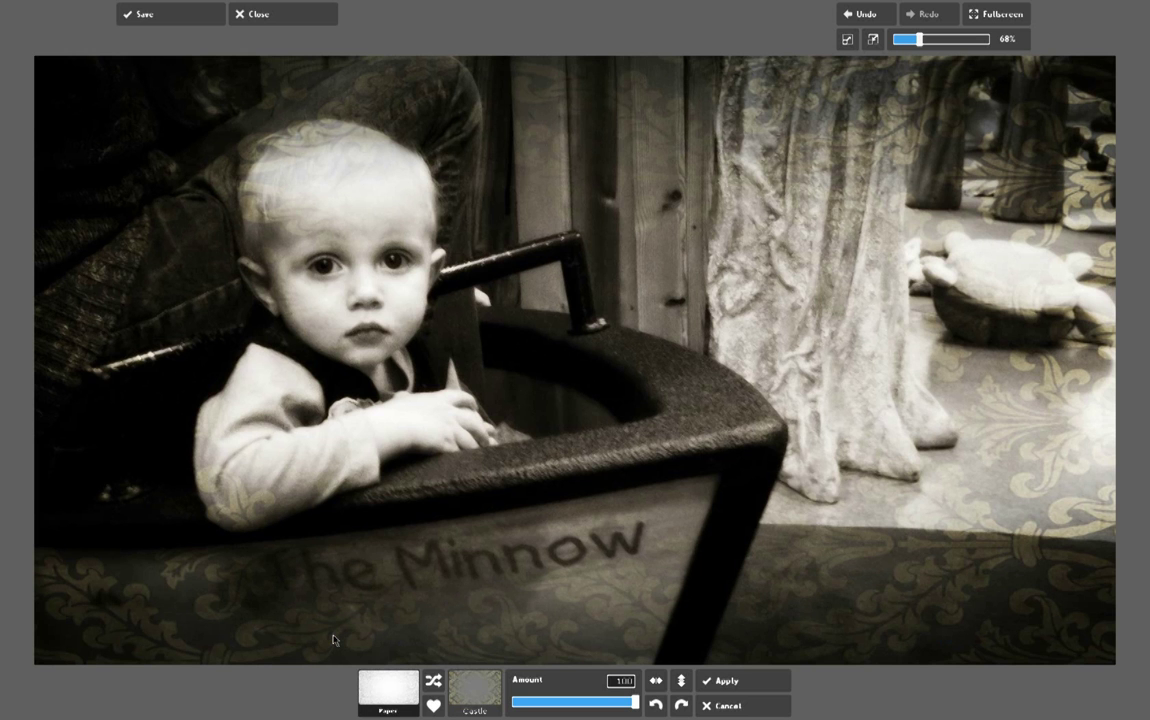
{"action": "left_click", "coordinate": [722, 705]}
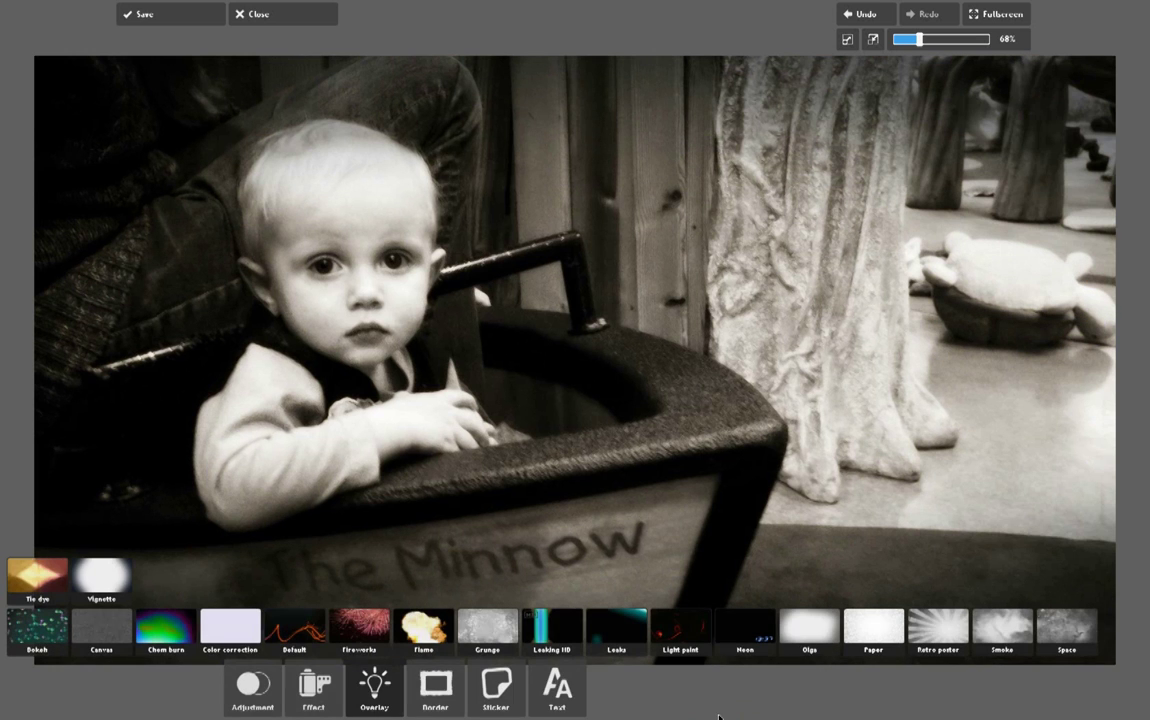
Step: Frame the photo with the Niu border from the Ripped paper set at an amount of 80 and apply it
{"action": "left_click", "coordinate": [438, 690]}
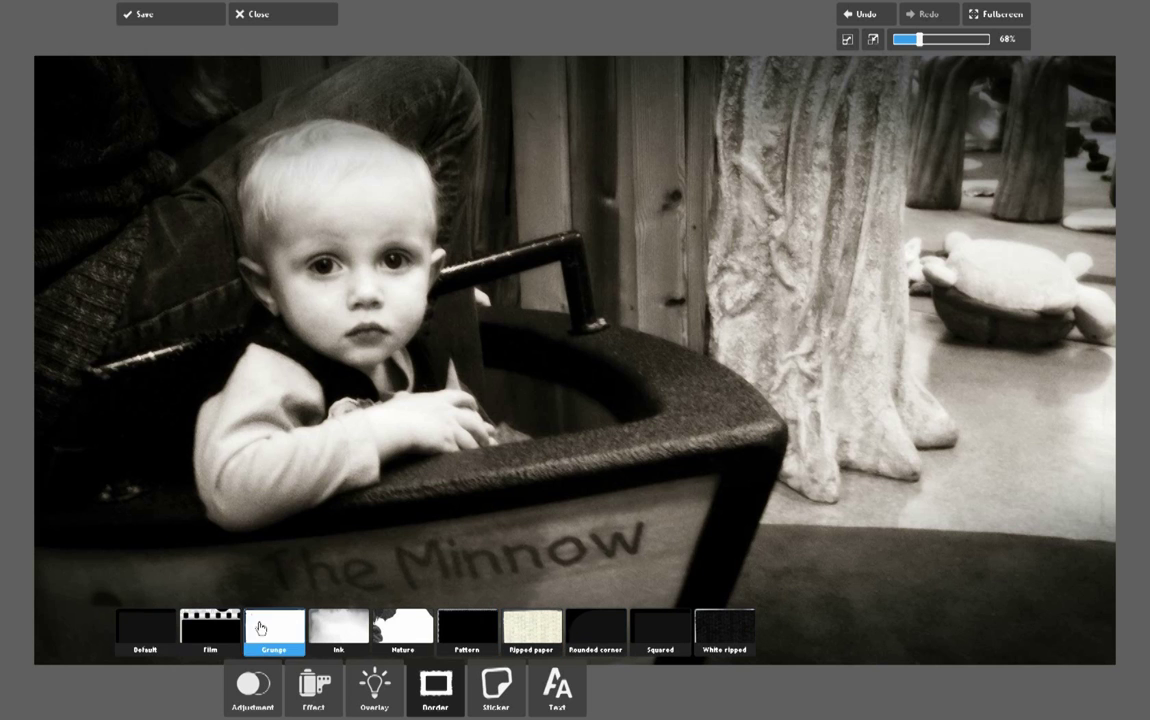
{"action": "left_click", "coordinate": [532, 628]}
{"action": "mouse_move", "coordinate": [536, 632]}
{"action": "left_click", "coordinate": [430, 628]}
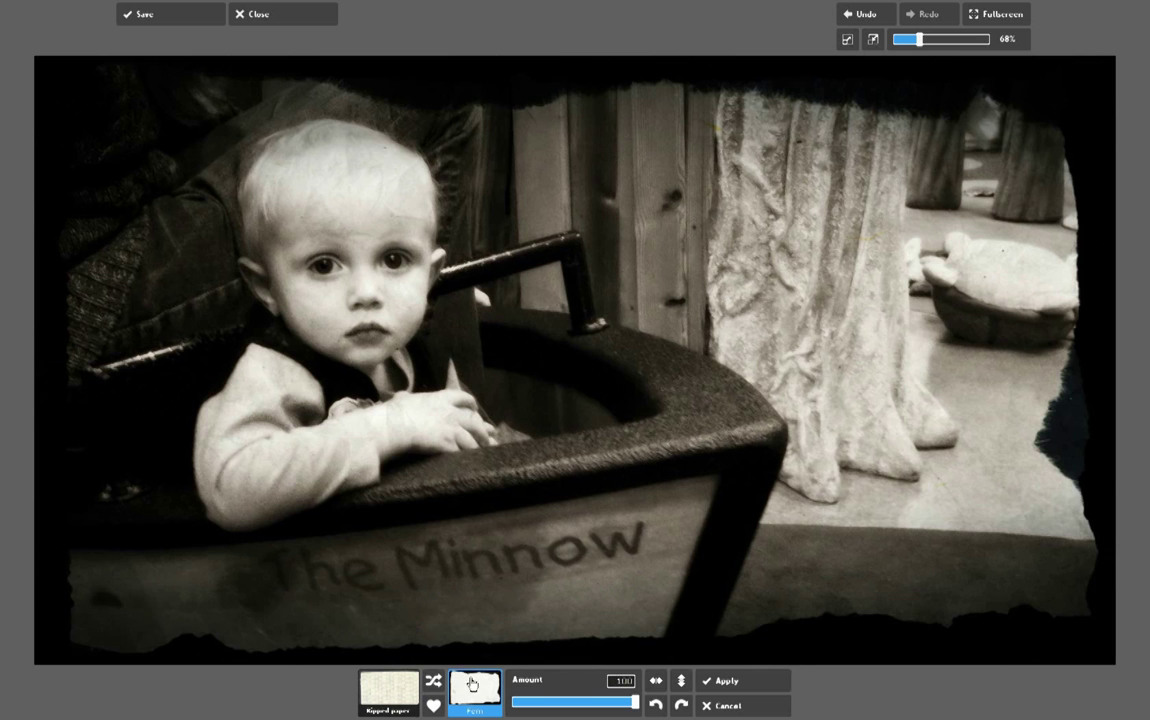
{"action": "mouse_move", "coordinate": [438, 618]}
{"action": "left_click", "coordinate": [731, 627]}
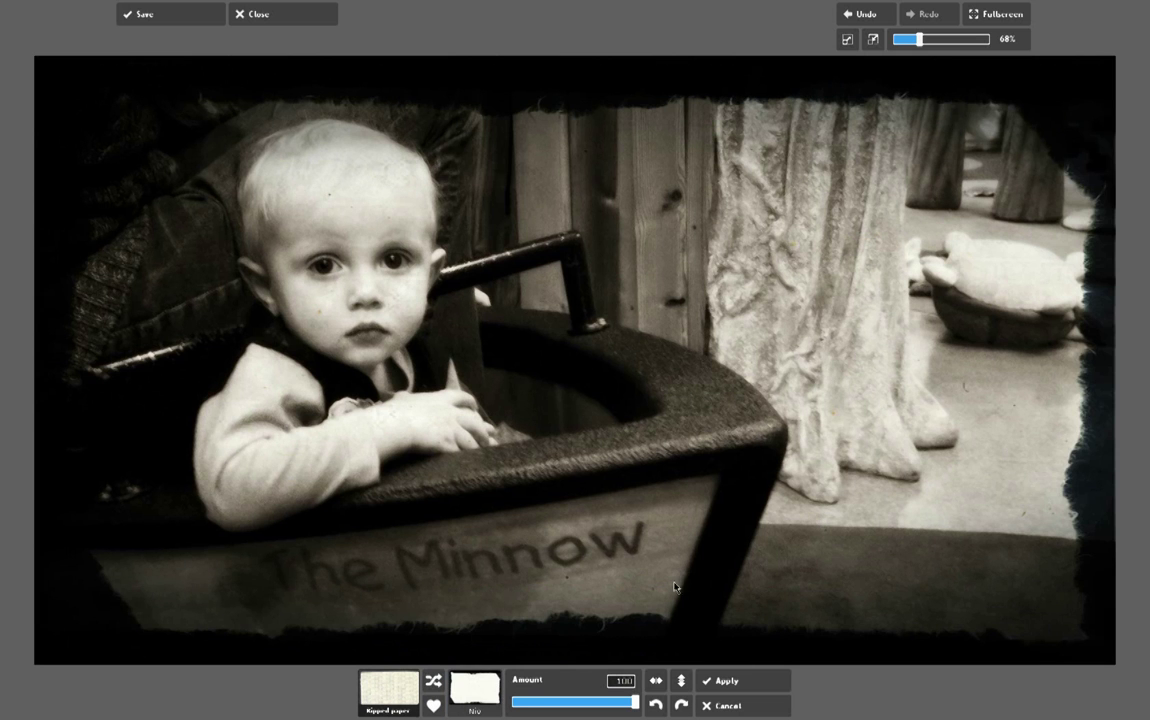
{"action": "left_click_drag", "start_coordinate": [633, 704], "coordinate": [610, 707]}
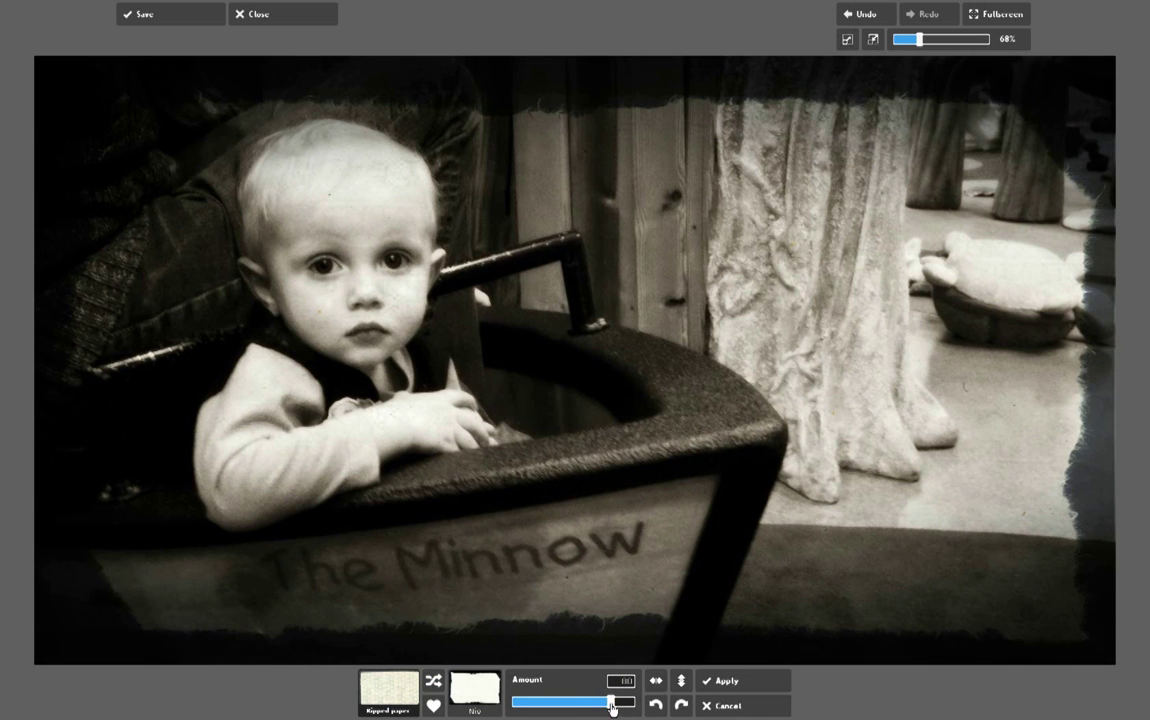
{"action": "left_click", "coordinate": [722, 684]}
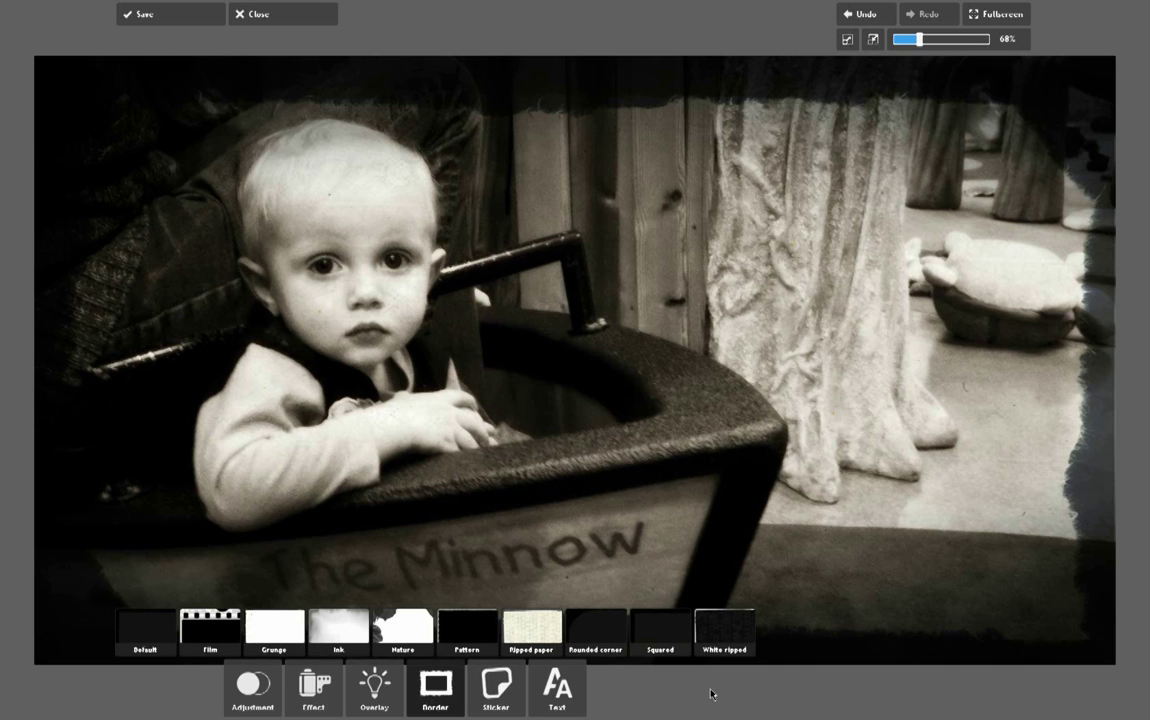
Step: Add the Brusque mustache sticker from the Accessories set, shrink it to fit above the boy's mouth and apply it
{"action": "left_click", "coordinate": [497, 686]}
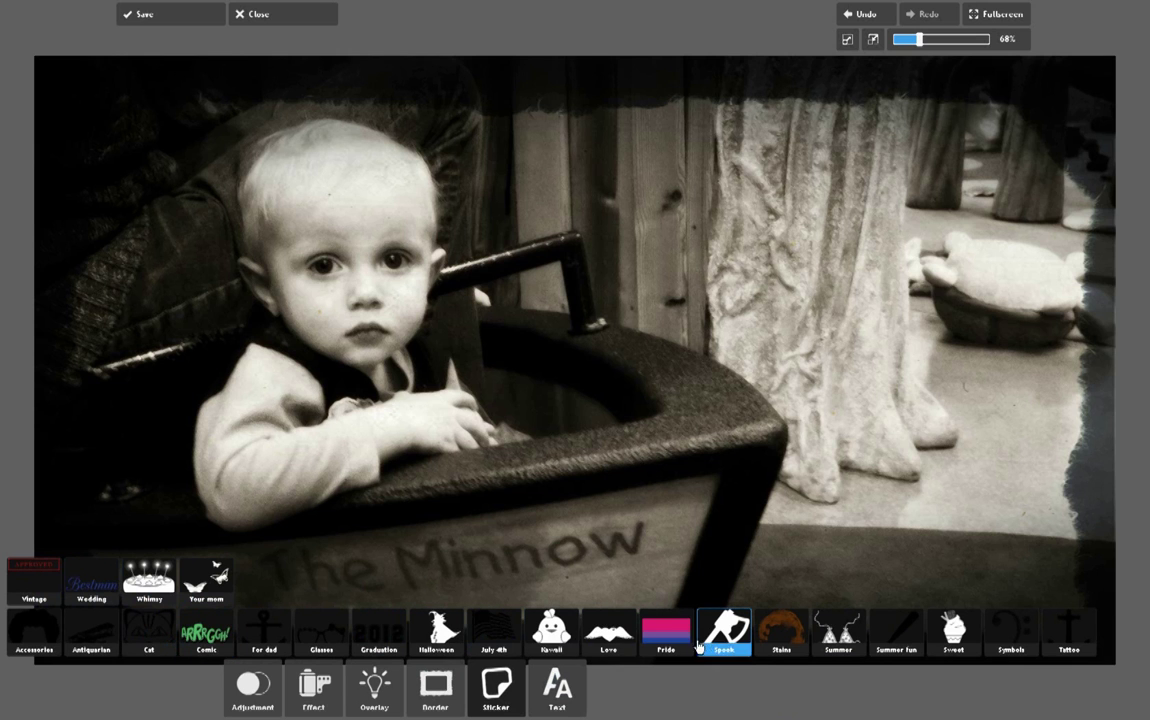
{"action": "left_click", "coordinate": [48, 630]}
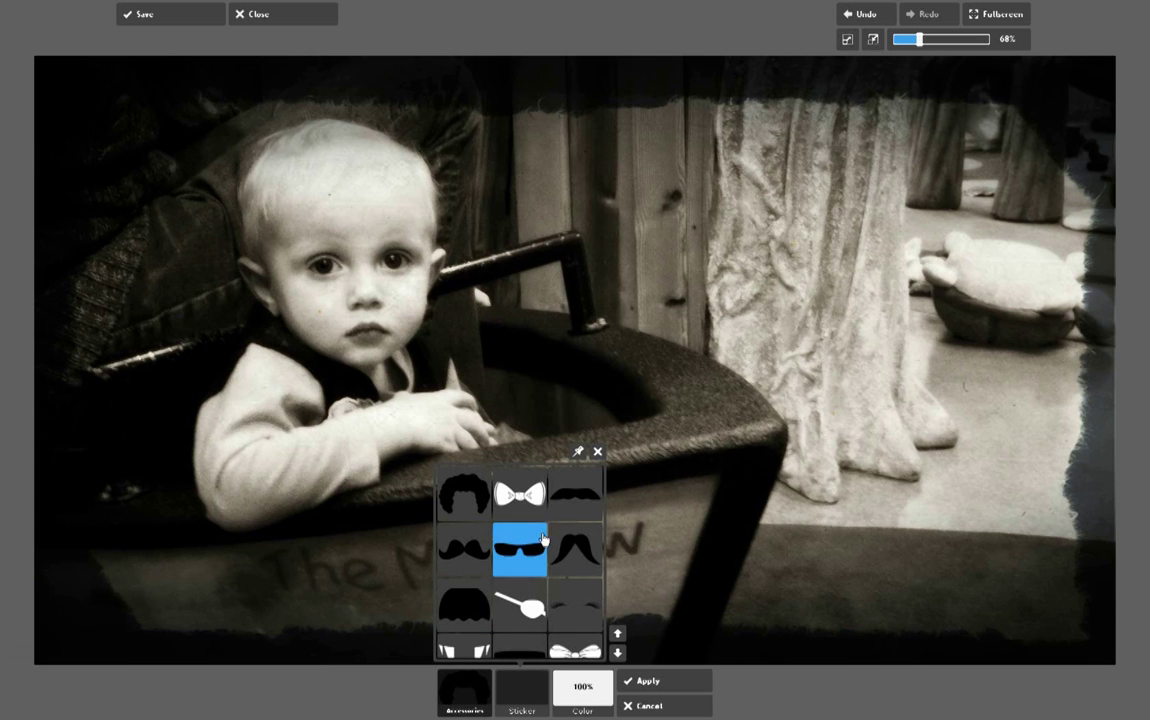
{"action": "left_click", "coordinate": [592, 511]}
{"action": "left_click_drag", "start_coordinate": [215, 130], "coordinate": [394, 334]}
{"action": "left_click", "coordinate": [396, 332]}
{"action": "left_click_drag", "start_coordinate": [488, 328], "coordinate": [414, 325]}
{"action": "left_click", "coordinate": [372, 303]}
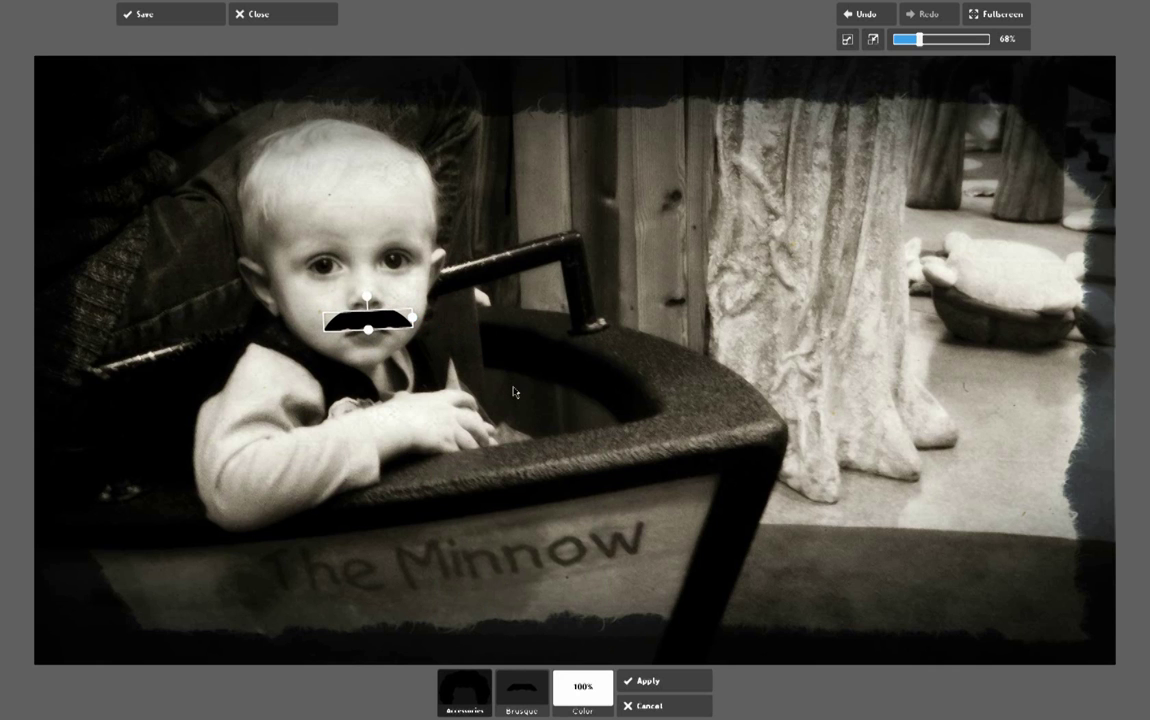
{"action": "left_click", "coordinate": [657, 682]}
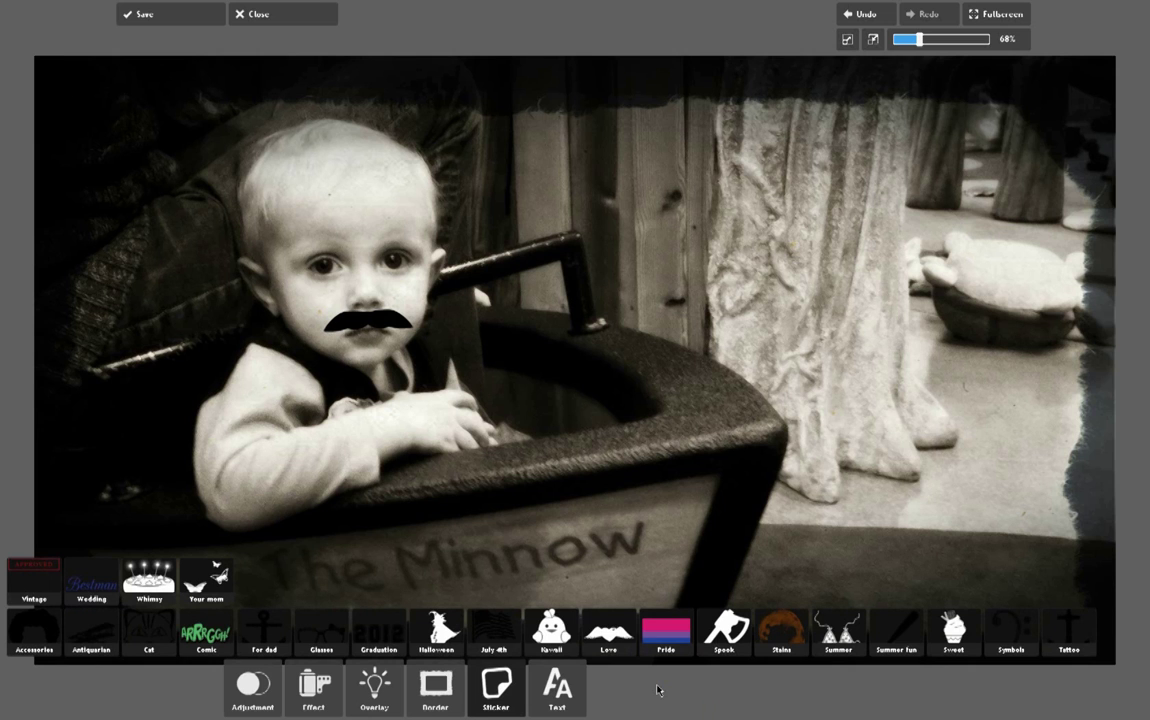
Step: Start a text overlay from the Handwritten set and choose the Idolwild font
{"action": "left_click", "coordinate": [557, 686]}
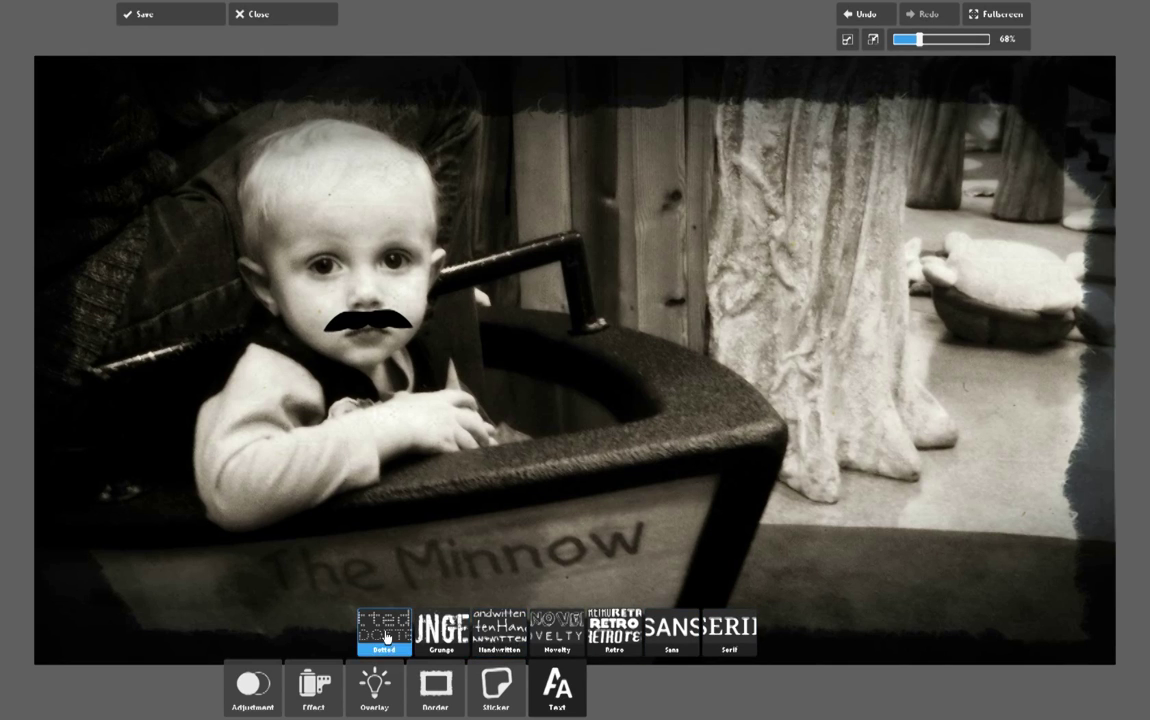
{"action": "left_click", "coordinate": [510, 632]}
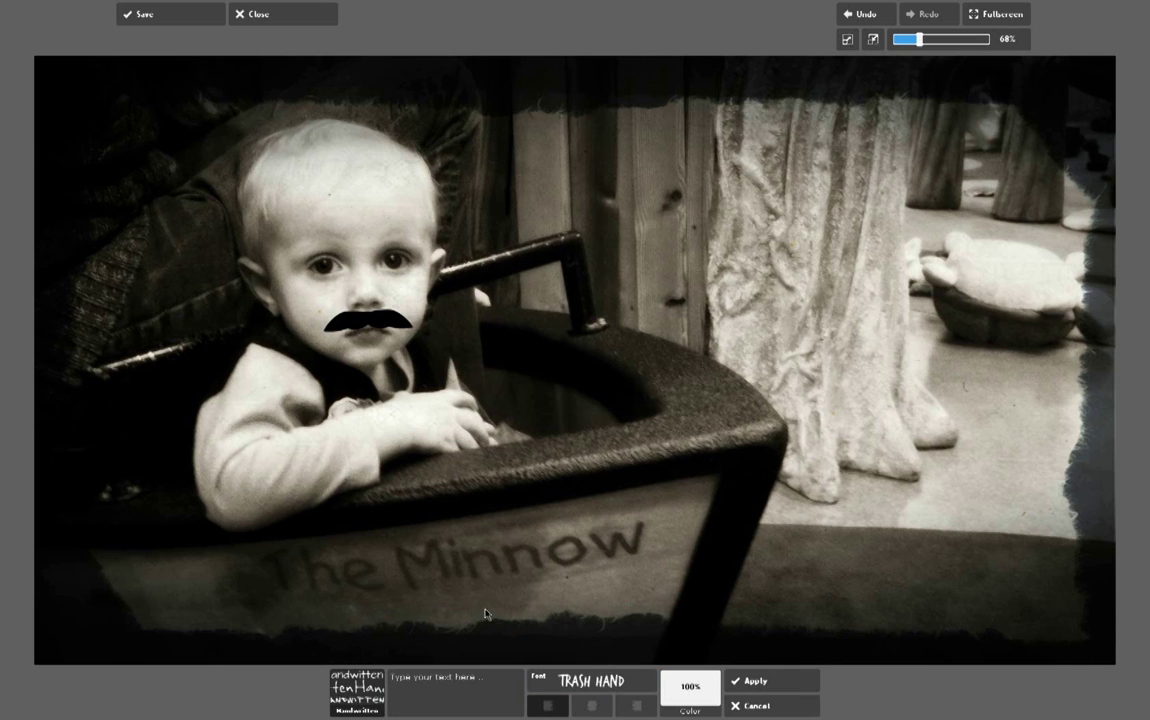
{"action": "left_click", "coordinate": [575, 683]}
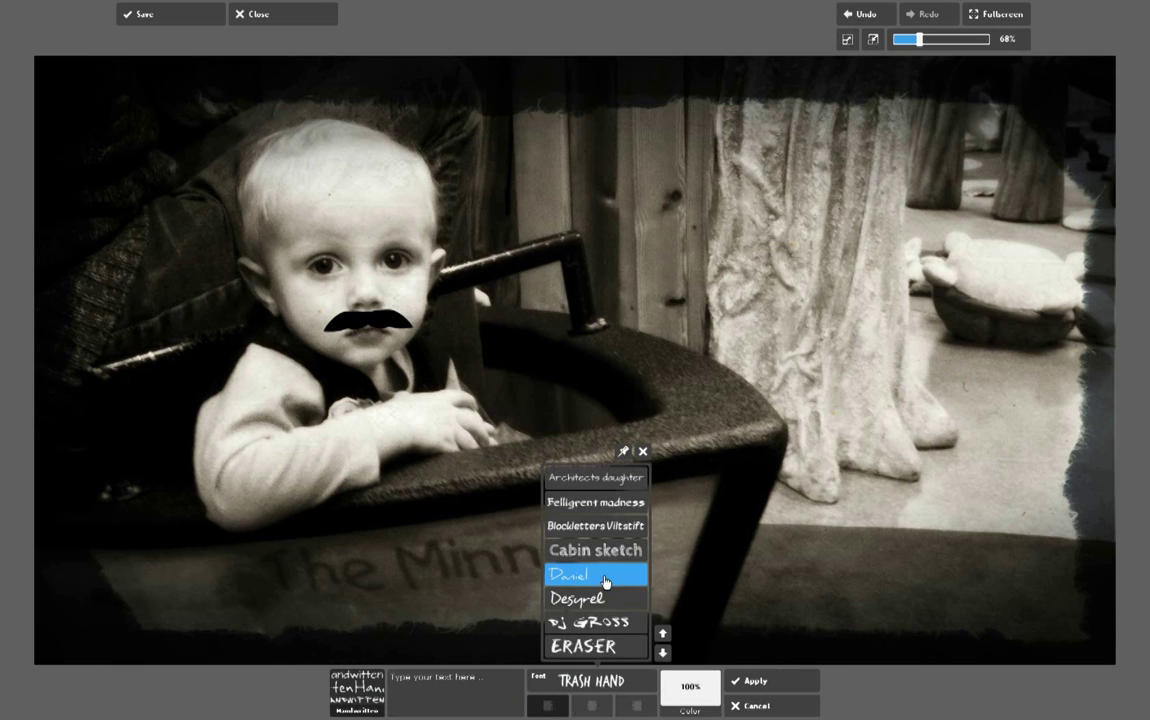
{"action": "left_click", "coordinate": [662, 652]}
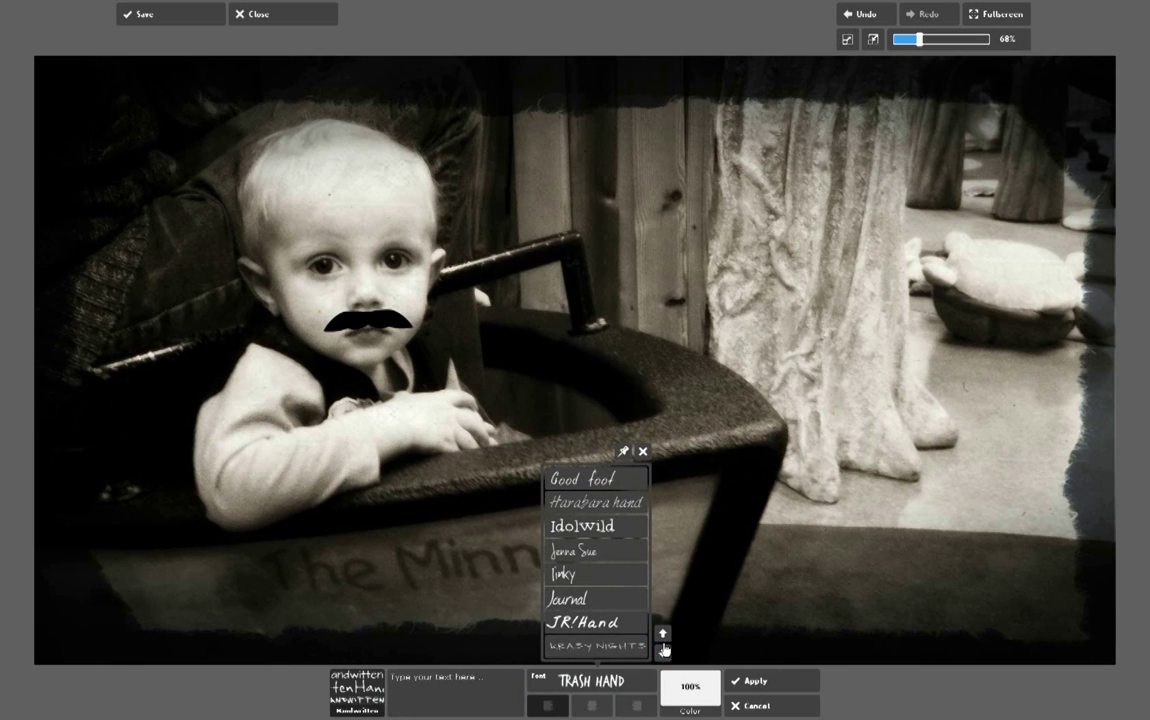
{"action": "left_click", "coordinate": [662, 652]}
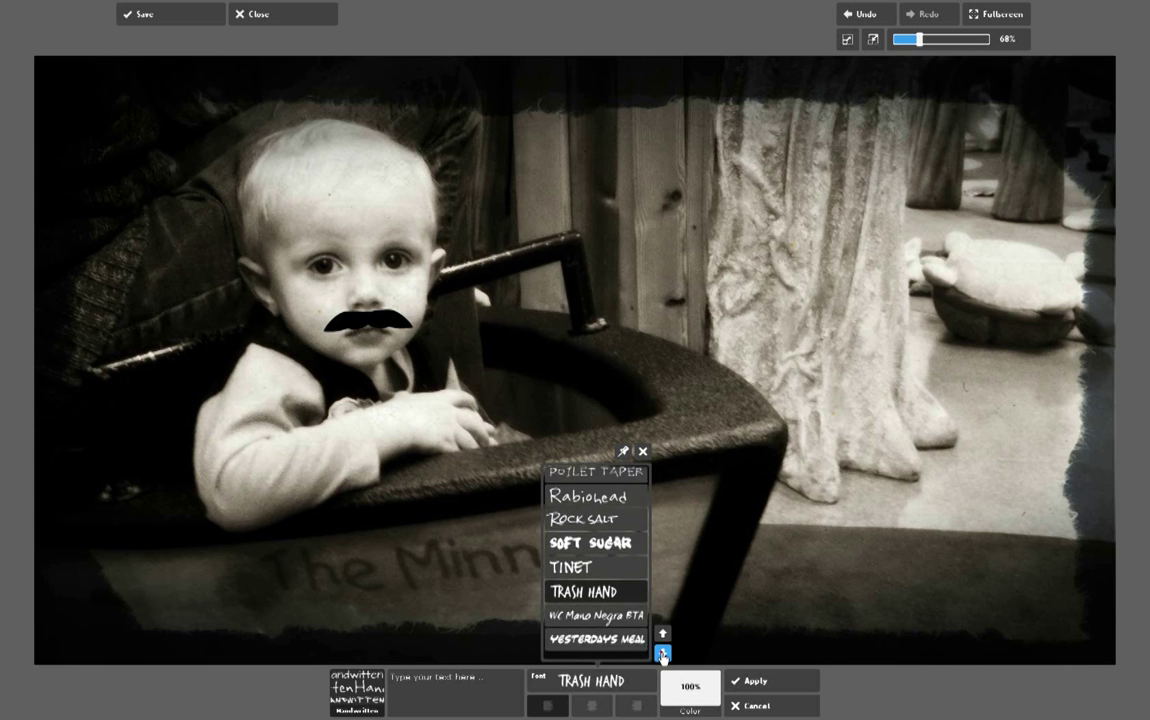
{"action": "left_click", "coordinate": [662, 634]}
{"action": "left_click", "coordinate": [662, 634]}
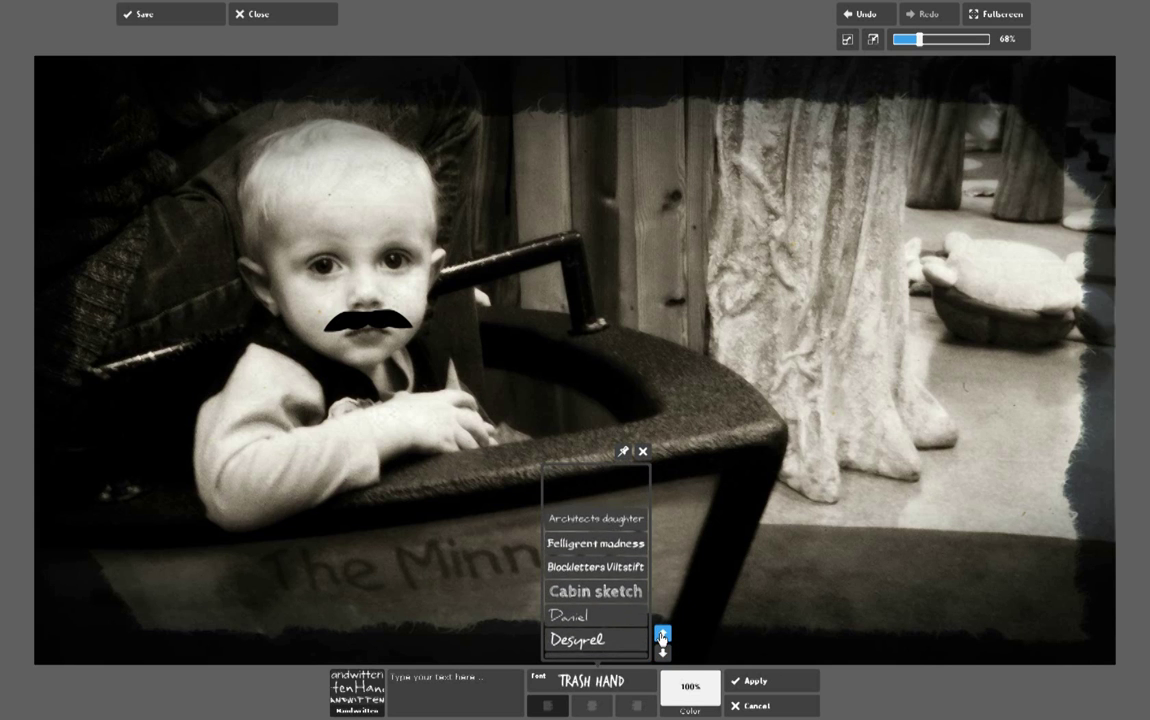
{"action": "left_click", "coordinate": [663, 653]}
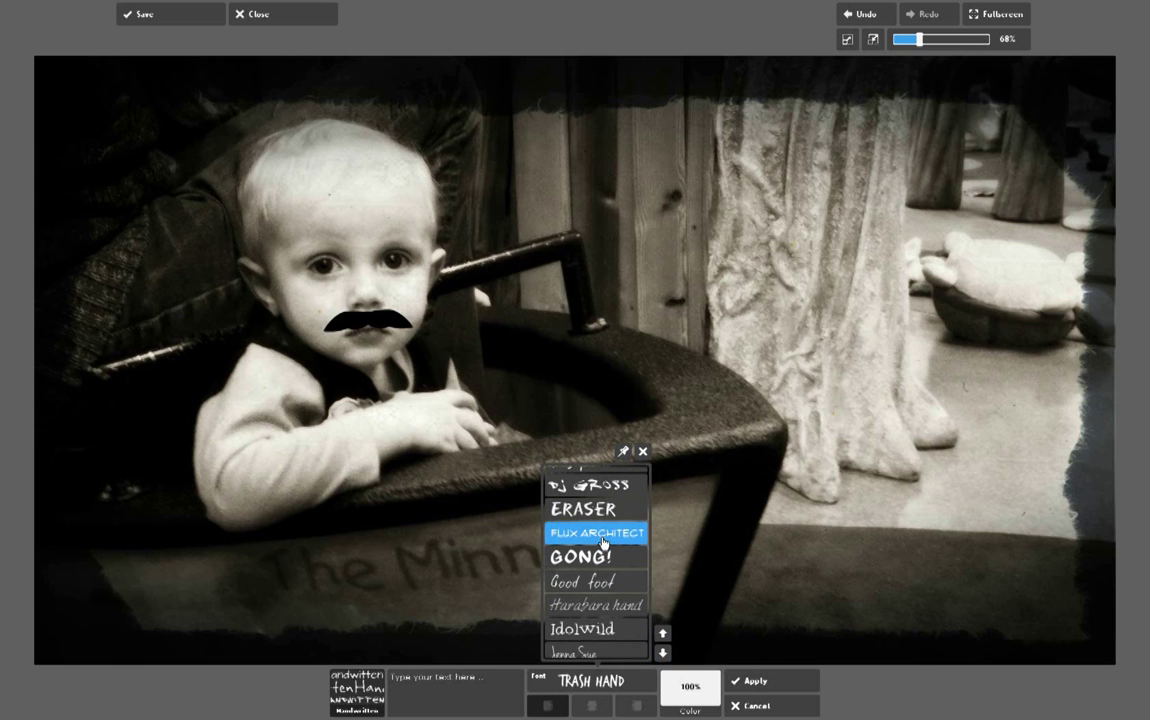
{"action": "left_click", "coordinate": [600, 628]}
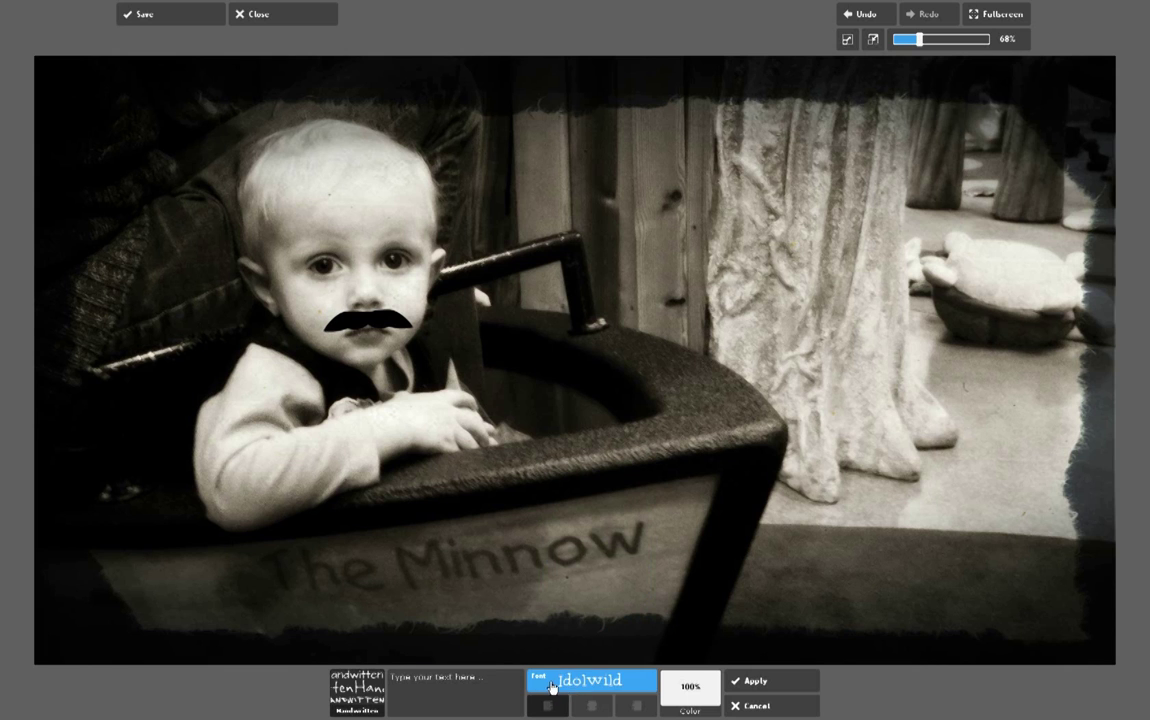
Step: Enter the boy's first name followed by "in a Boat" as the overlay text
{"action": "left_click", "coordinate": [482, 688]}
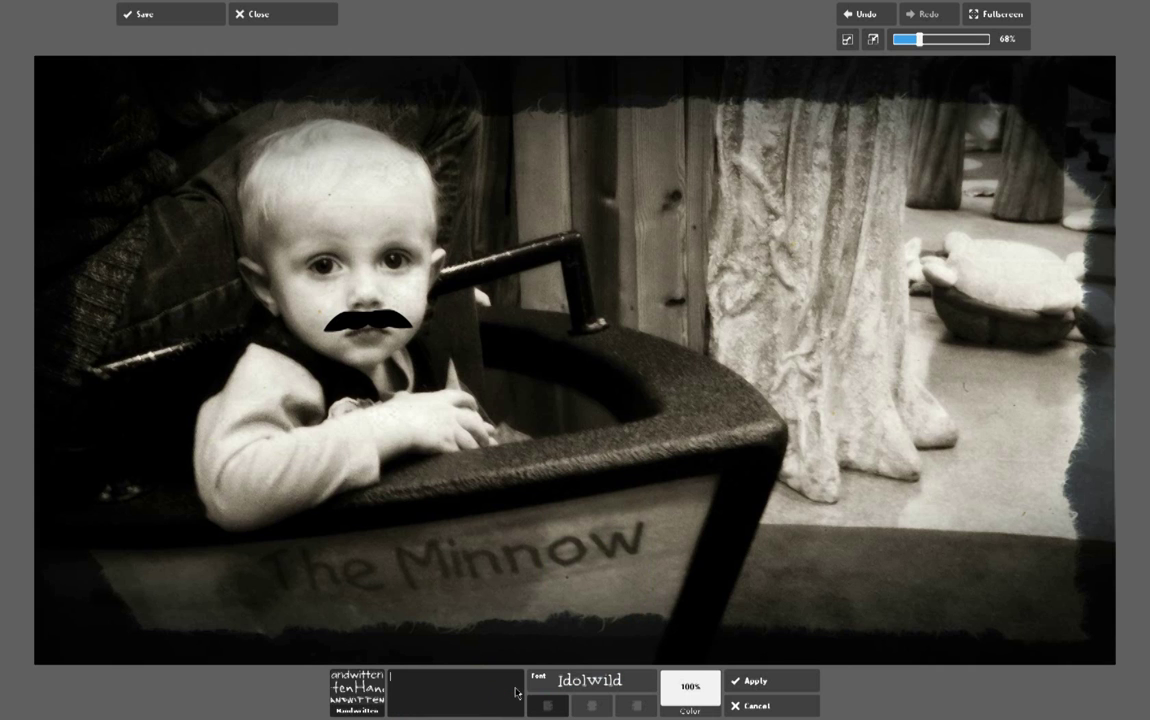
{"action": "type", "text": "Tren"}
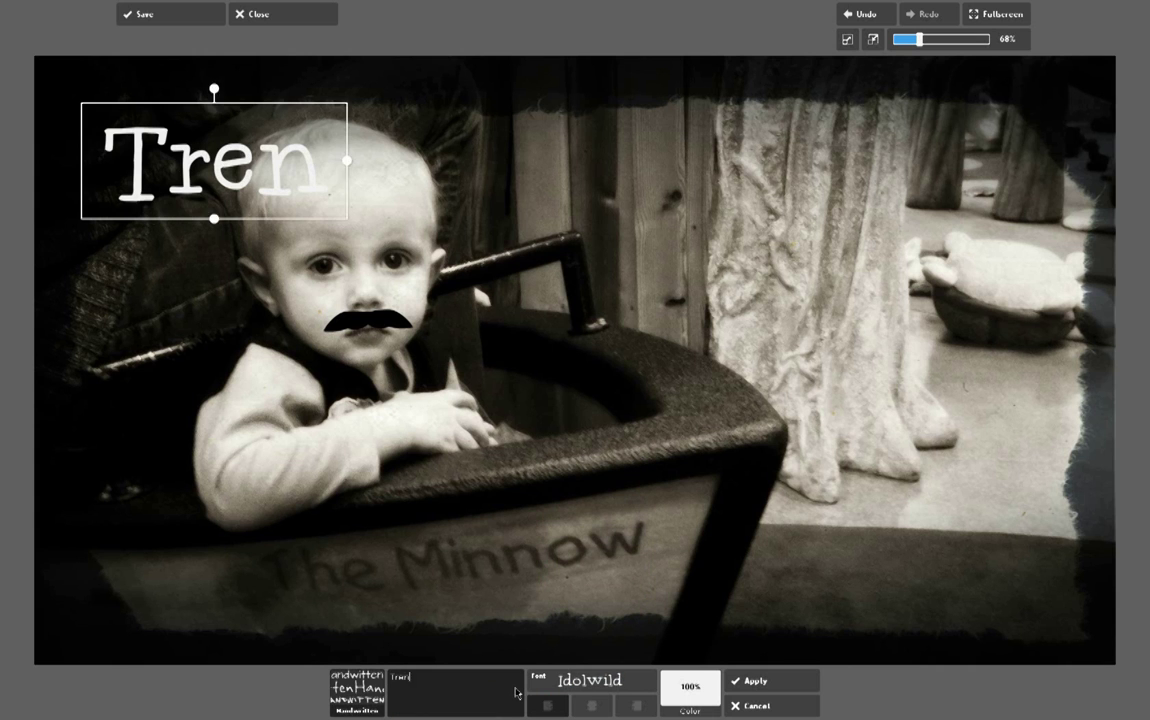
{"action": "type", "text": "t in a Boat"}
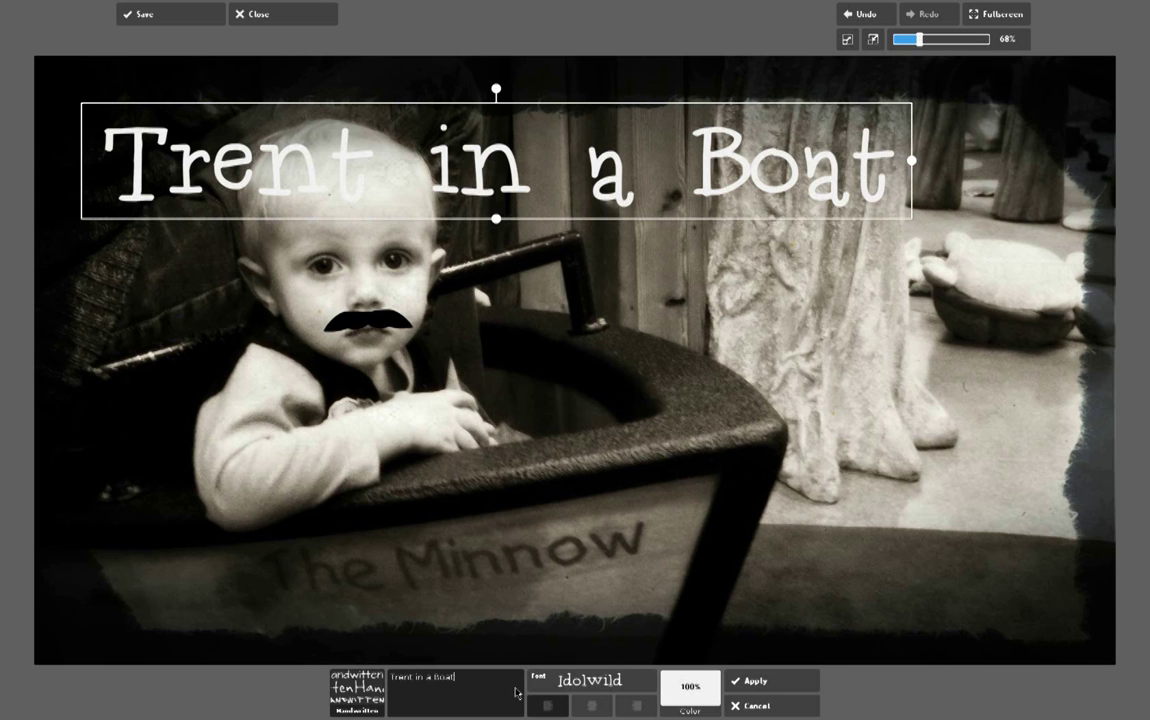
Step: Try a light red color on the text, then set it to white at 100% opacity
{"action": "left_click", "coordinate": [672, 688]}
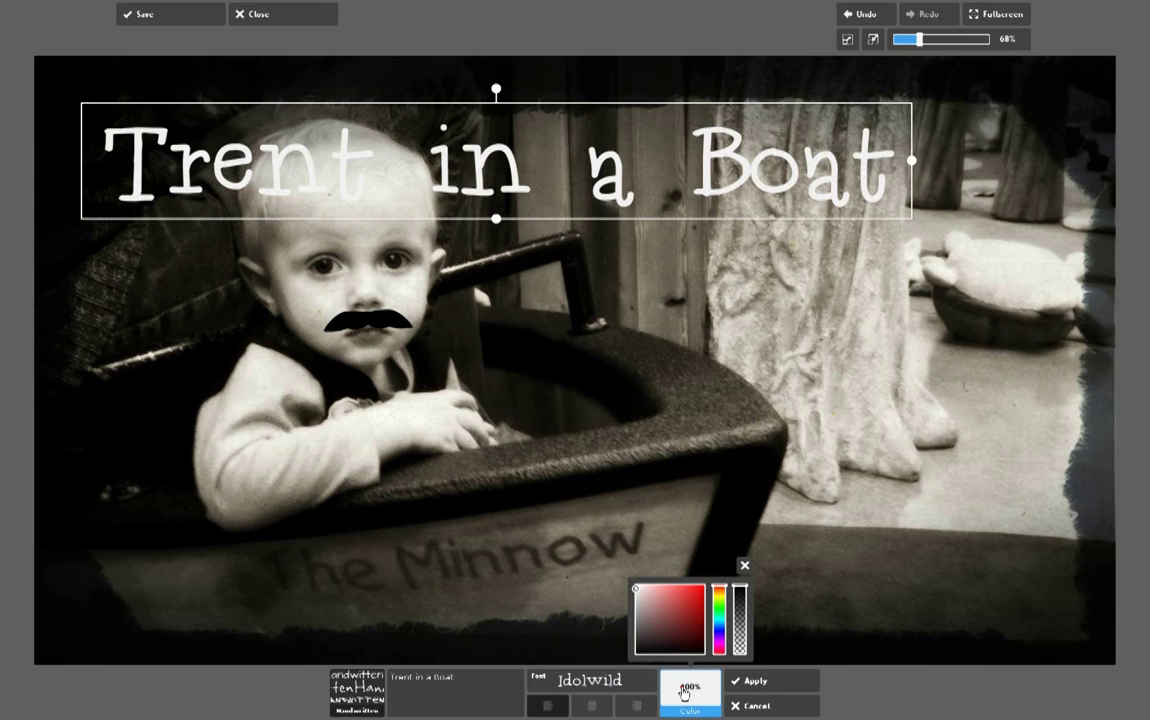
{"action": "mouse_move", "coordinate": [666, 602]}
{"action": "left_mouse_down"}
{"action": "mouse_move", "coordinate": [672, 626]}
{"action": "mouse_move", "coordinate": [672, 589]}
{"action": "left_mouse_up"}
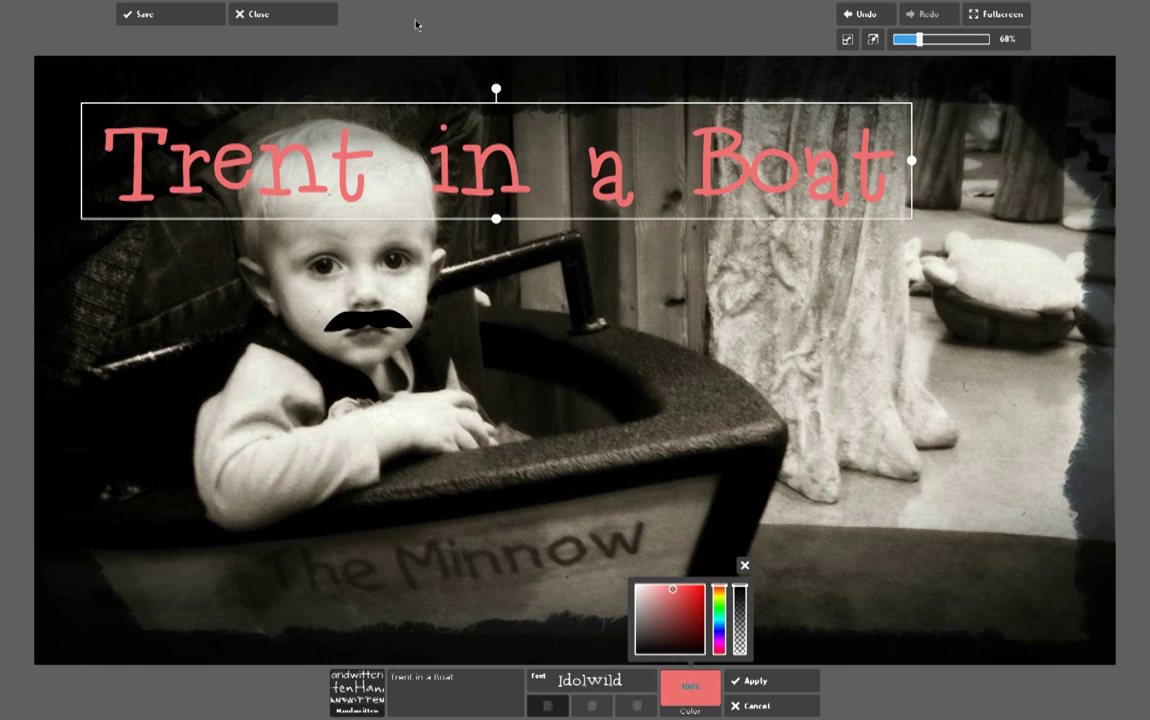
{"action": "left_click_drag", "start_coordinate": [719, 597], "coordinate": [720, 642]}
{"action": "mouse_move", "coordinate": [740, 590]}
{"action": "left_mouse_down"}
{"action": "mouse_move", "coordinate": [747, 640]}
{"action": "mouse_move", "coordinate": [745, 590]}
{"action": "mouse_move", "coordinate": [645, 632]}
{"action": "mouse_move", "coordinate": [642, 645]}
{"action": "mouse_move", "coordinate": [641, 601]}
{"action": "mouse_move", "coordinate": [570, 526]}
{"action": "left_mouse_up"}
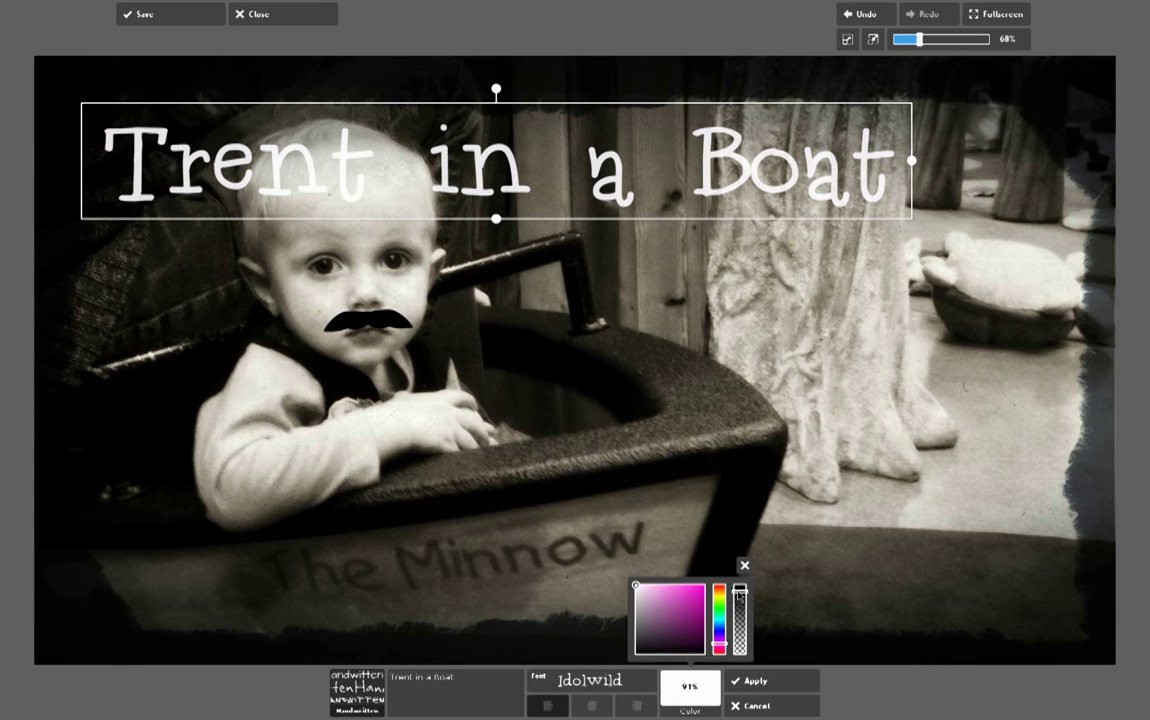
{"action": "left_click", "coordinate": [743, 589]}
{"action": "left_click", "coordinate": [744, 565]}
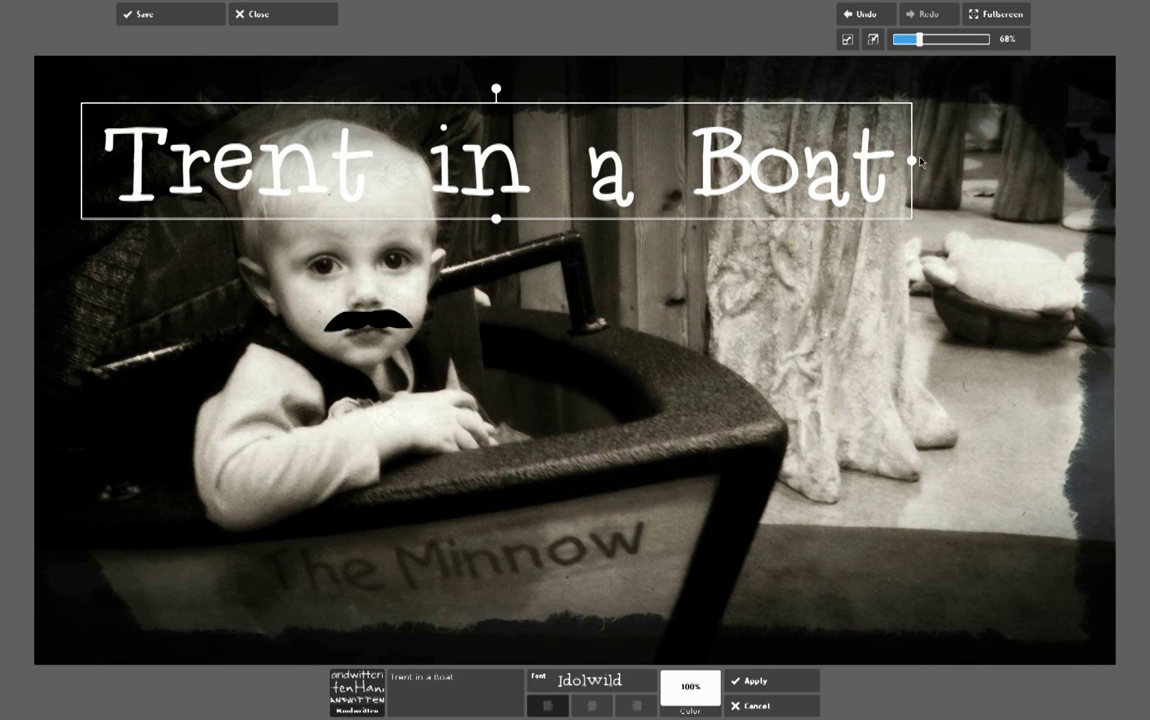
Step: Shrink the text to about half its width, place it in the photo's upper-right corner and apply it
{"action": "left_click_drag", "start_coordinate": [913, 165], "coordinate": [727, 161]}
{"action": "left_click_drag", "start_coordinate": [569, 176], "coordinate": [940, 103]}
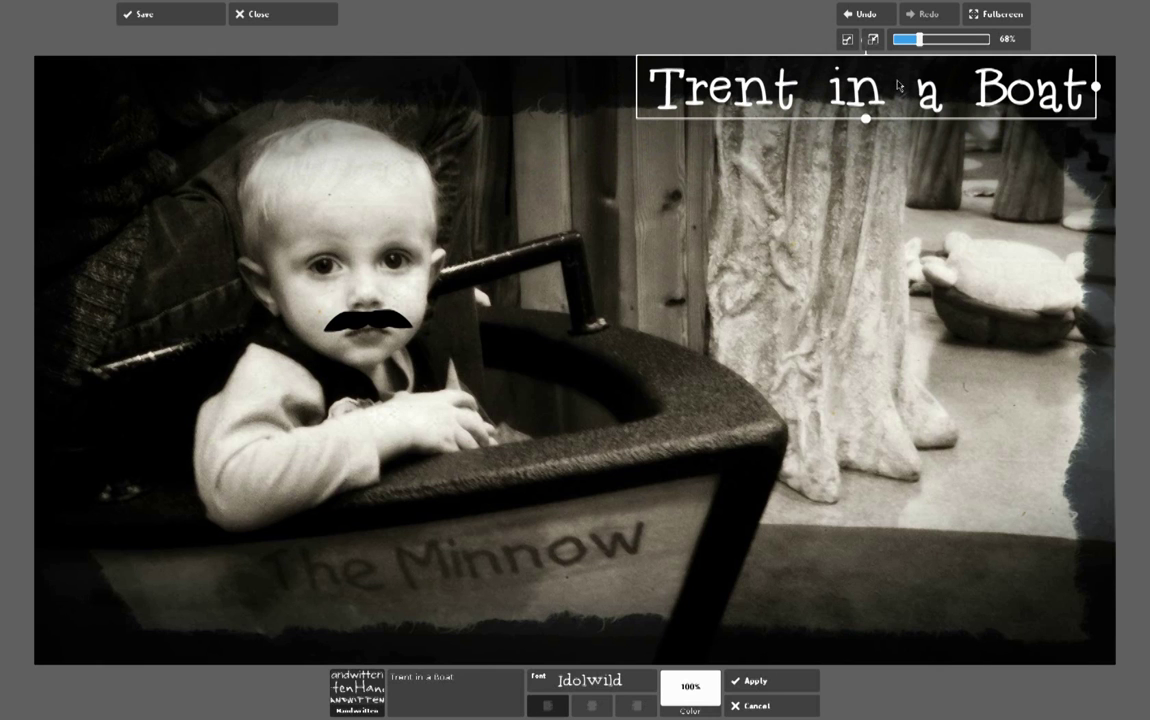
{"action": "left_click", "coordinate": [762, 686]}
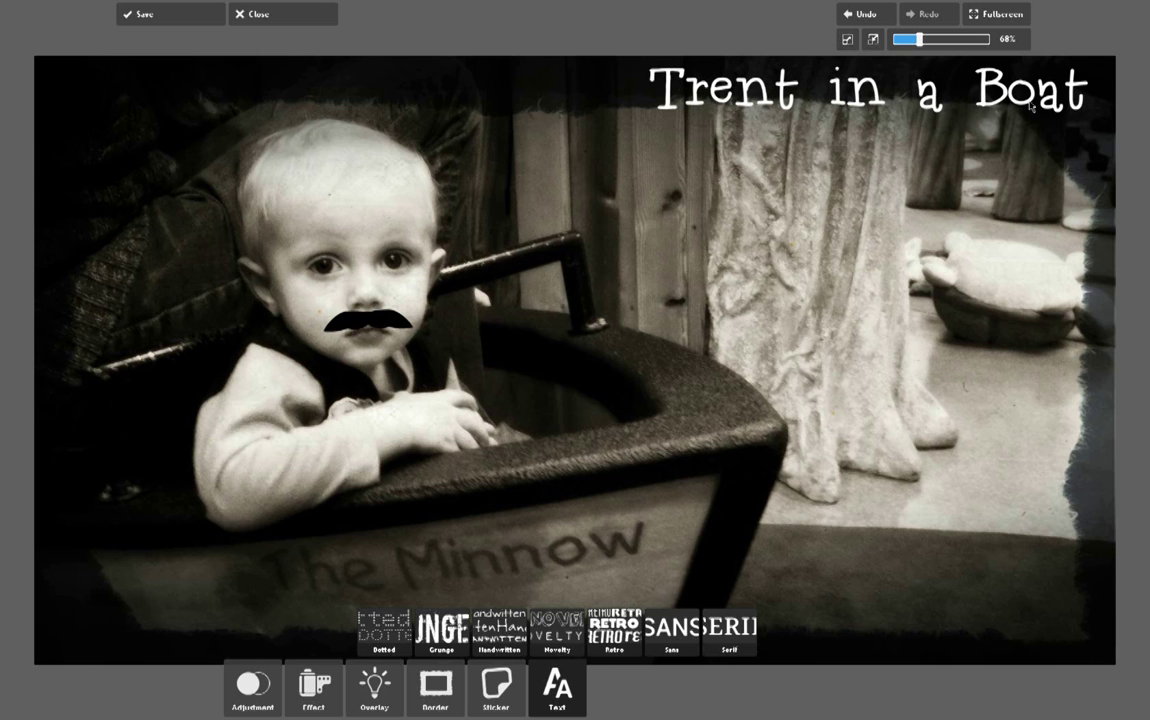
Step: Undo the added text and redo it
{"action": "left_click", "coordinate": [866, 17]}
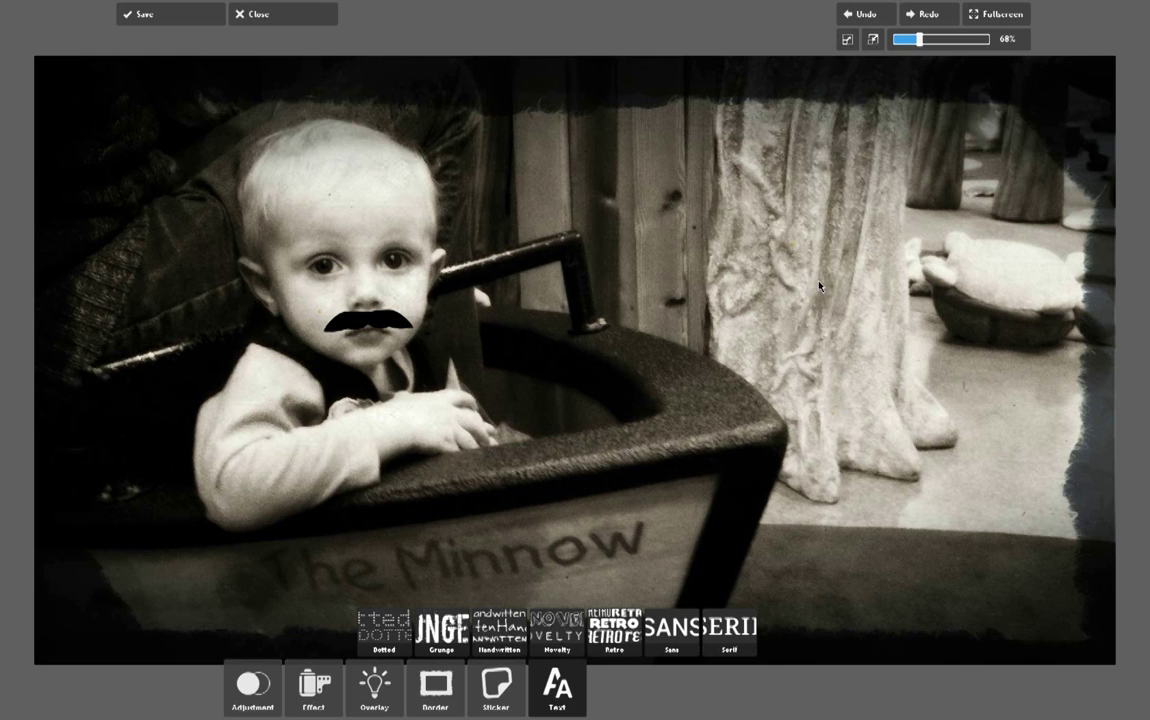
{"action": "left_click", "coordinate": [925, 14]}
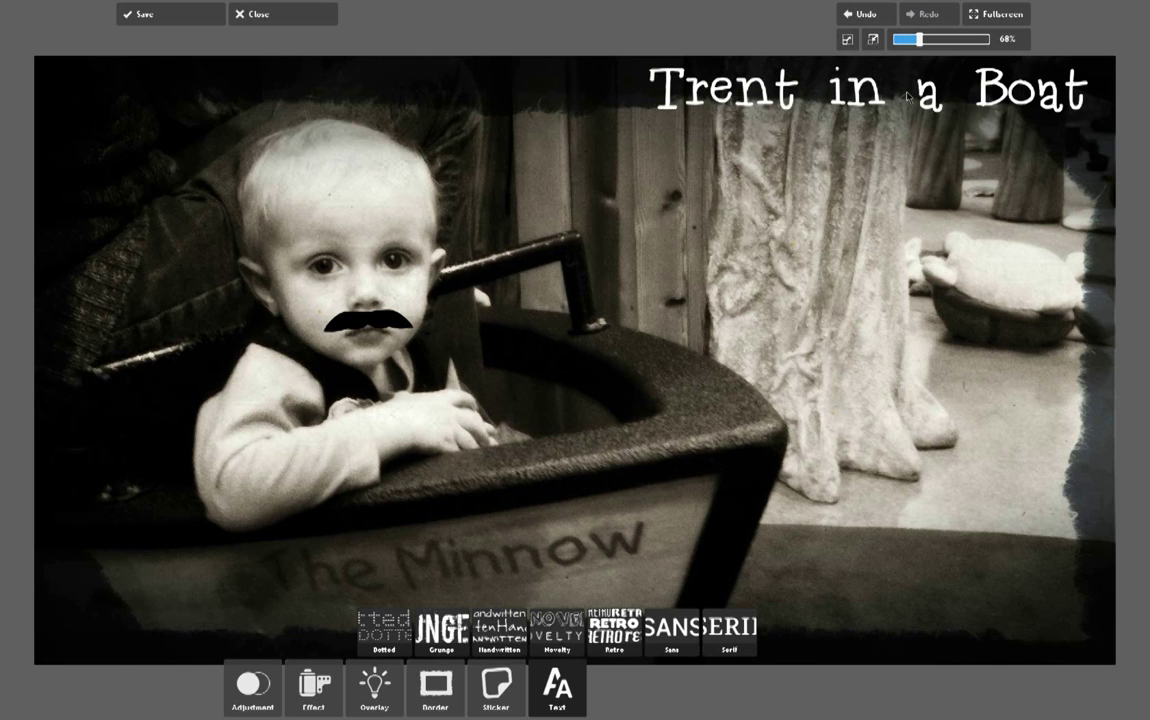
Step: View the photo at 100% zoom around the boy, then fit the whole photo to the screen
{"action": "left_click_drag", "start_coordinate": [918, 39], "coordinate": [943, 40]}
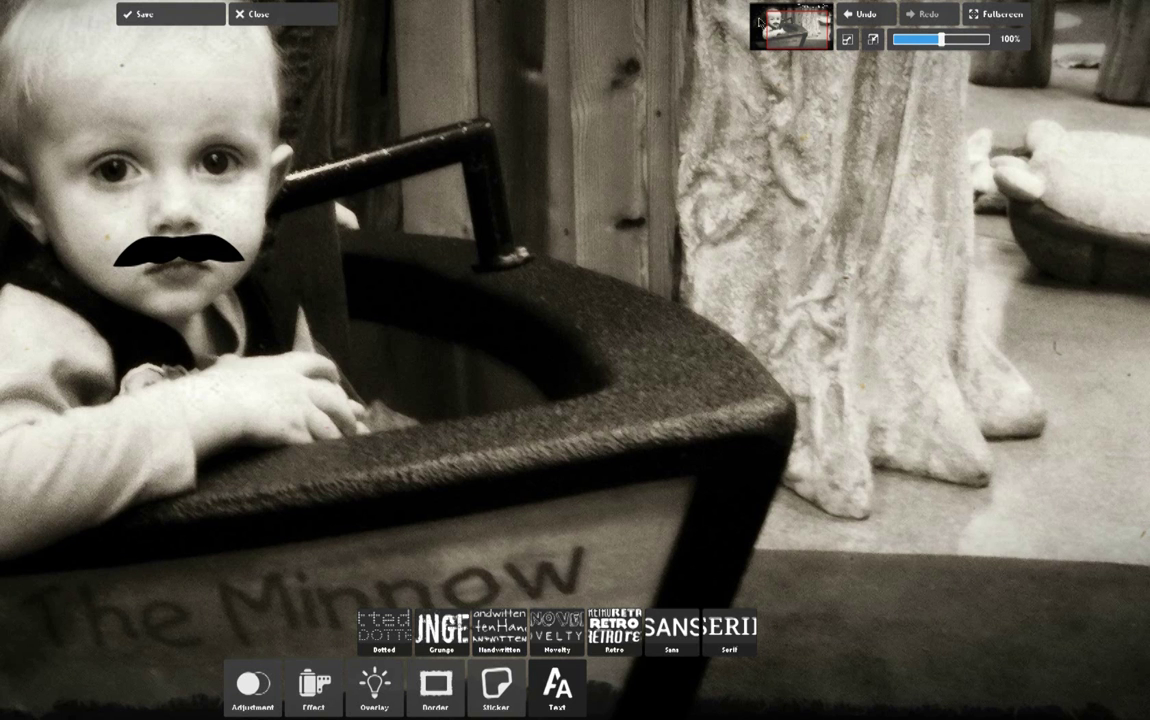
{"action": "left_click_drag", "start_coordinate": [810, 38], "coordinate": [786, 34]}
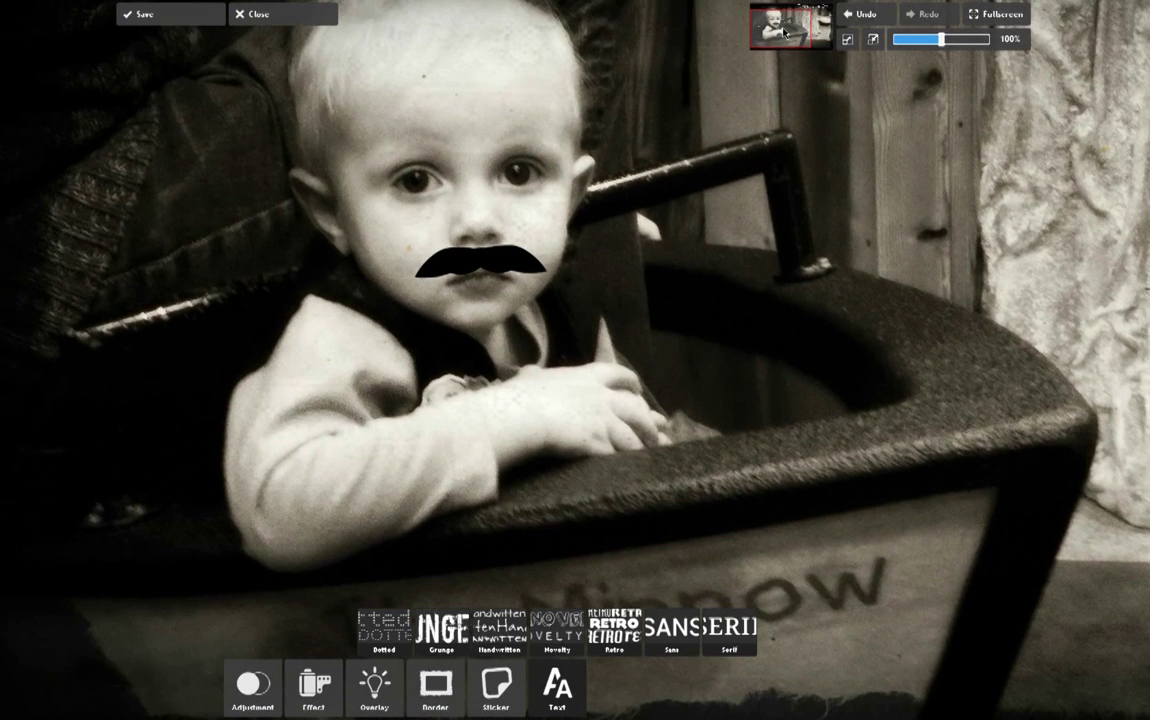
{"action": "left_click", "coordinate": [871, 39]}
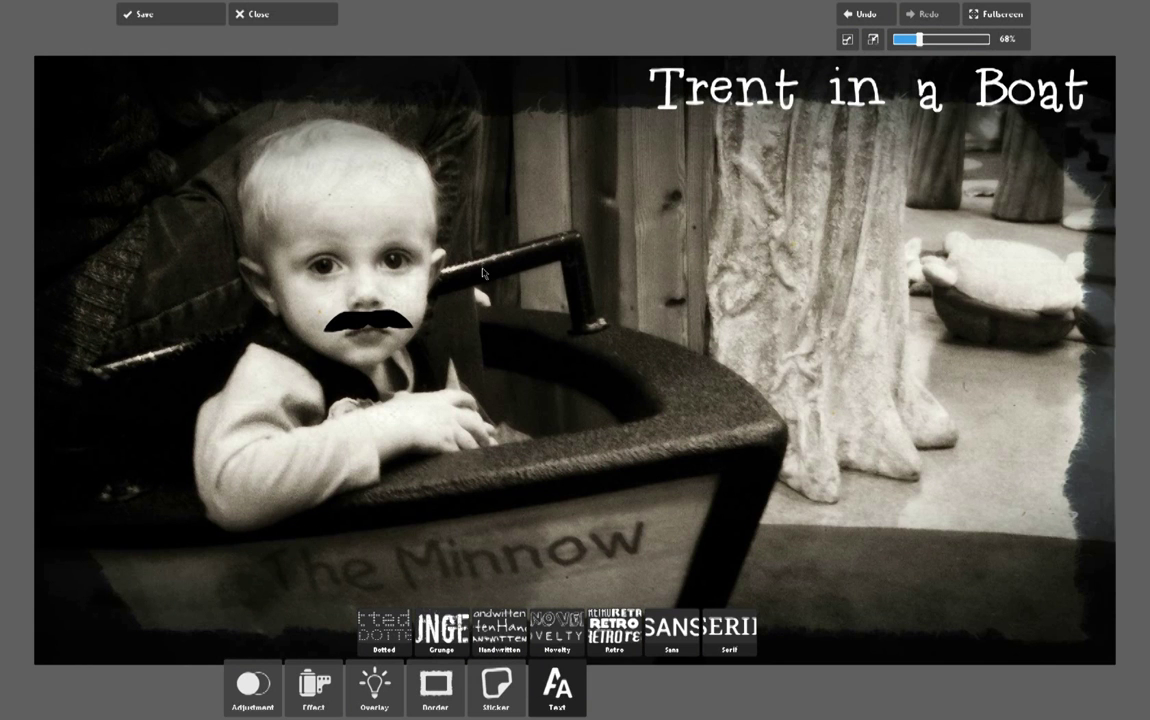
Step: Save the photo to the Pixlr Photos folder at quality 100, named with the boy's first name and "Boat Vintage"
{"action": "left_click", "coordinate": [140, 15]}
{"action": "left_click", "coordinate": [544, 290]}
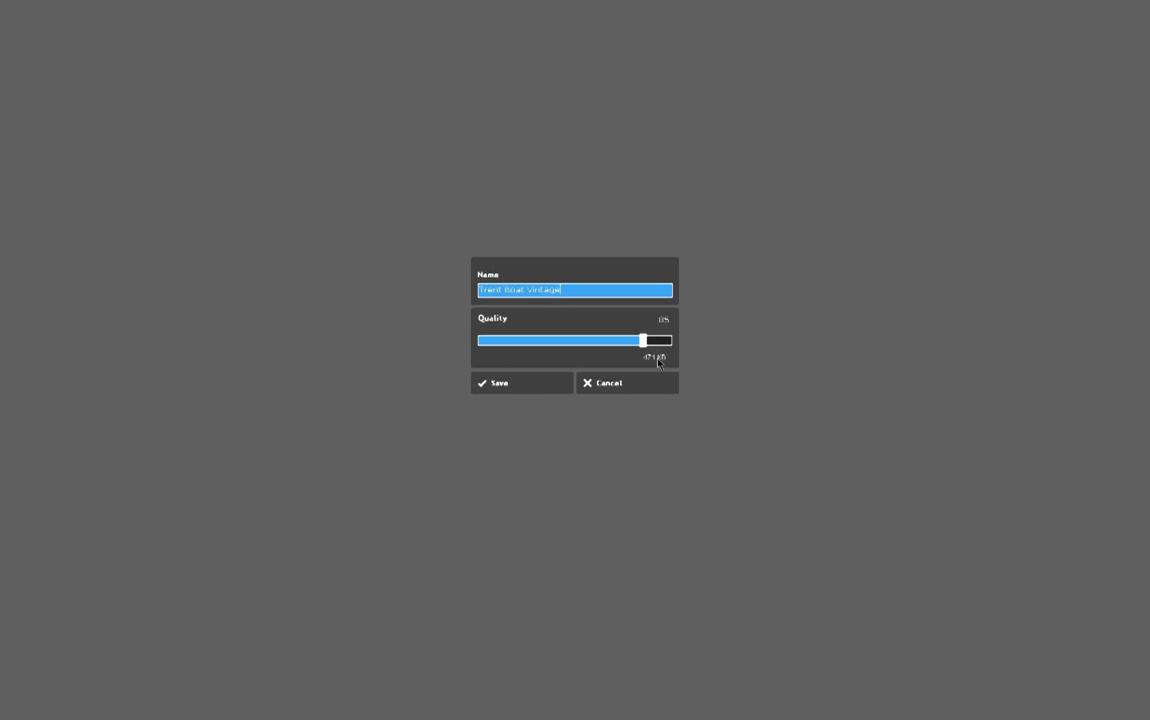
{"action": "left_click_drag", "start_coordinate": [648, 348], "coordinate": [691, 347]}
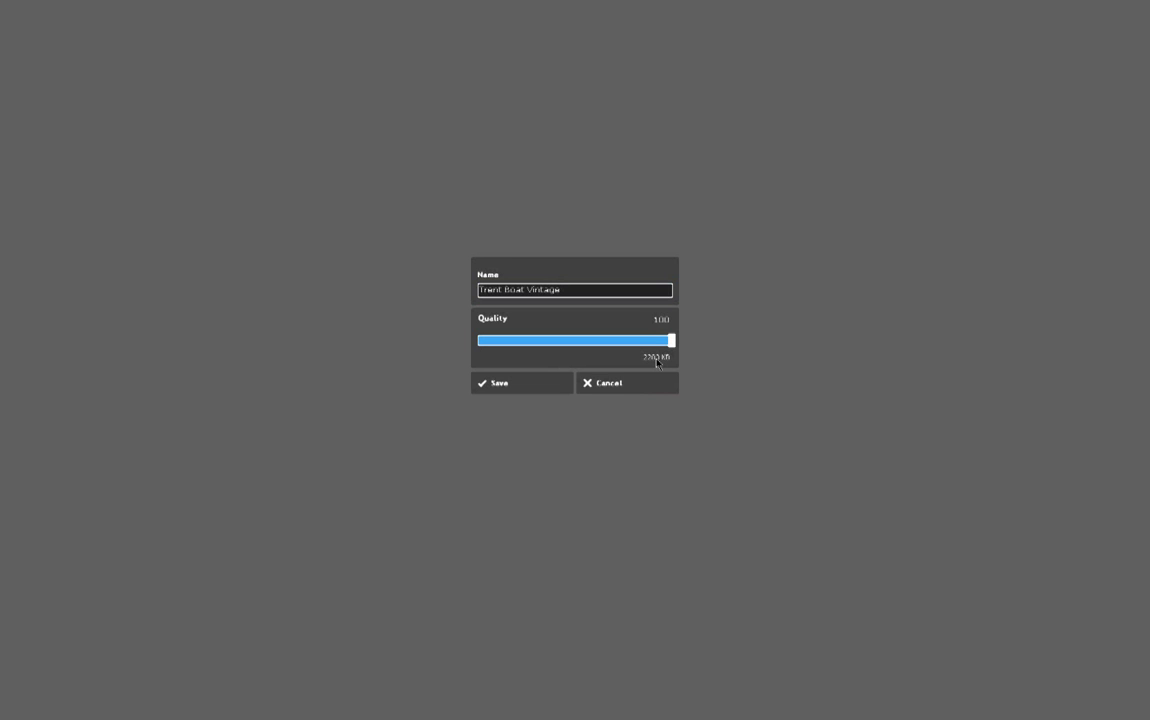
{"action": "left_click", "coordinate": [552, 382]}
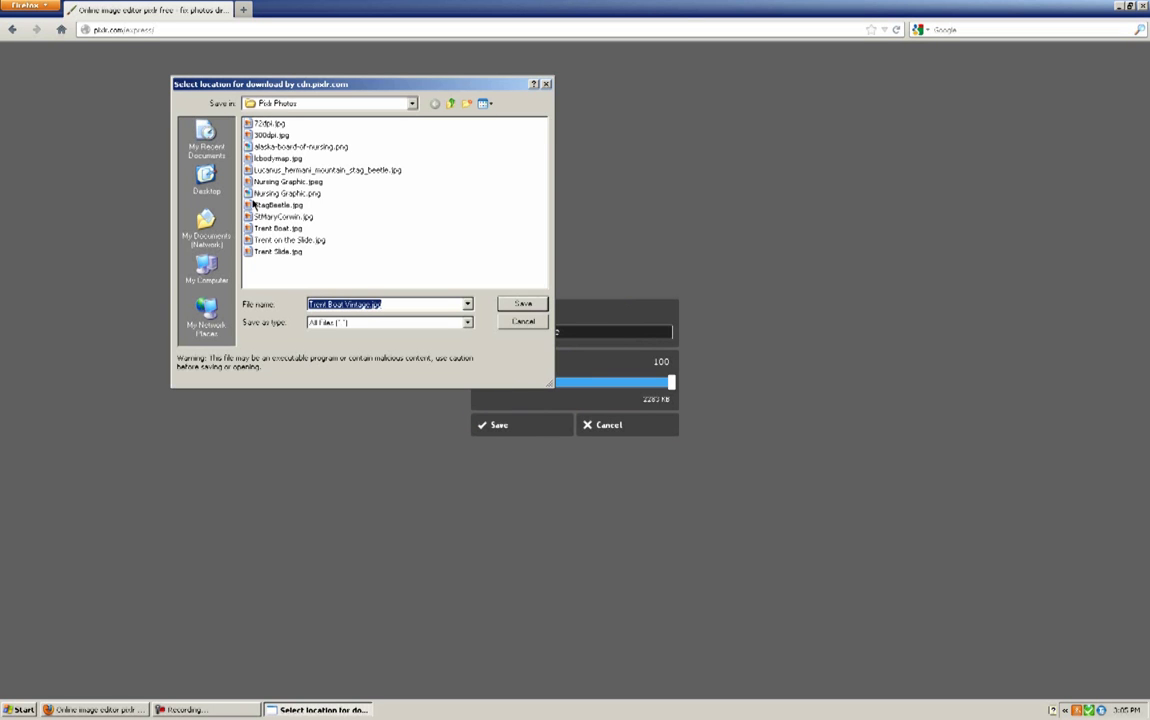
{"action": "left_click", "coordinate": [523, 304]}
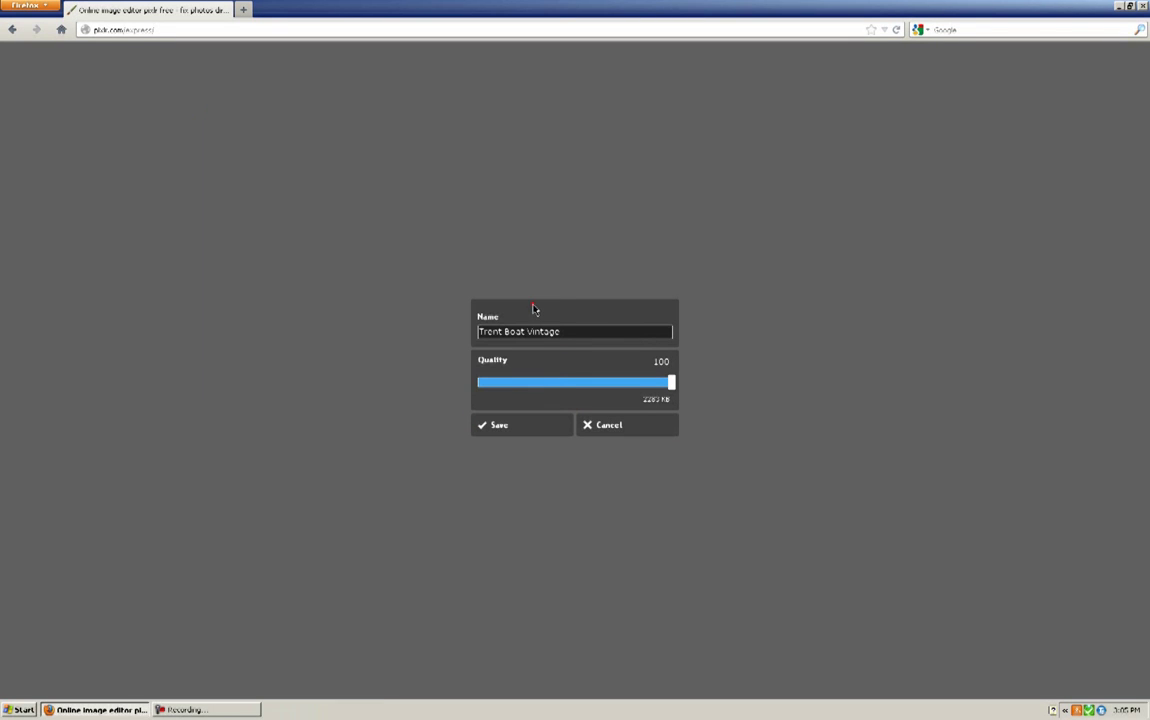